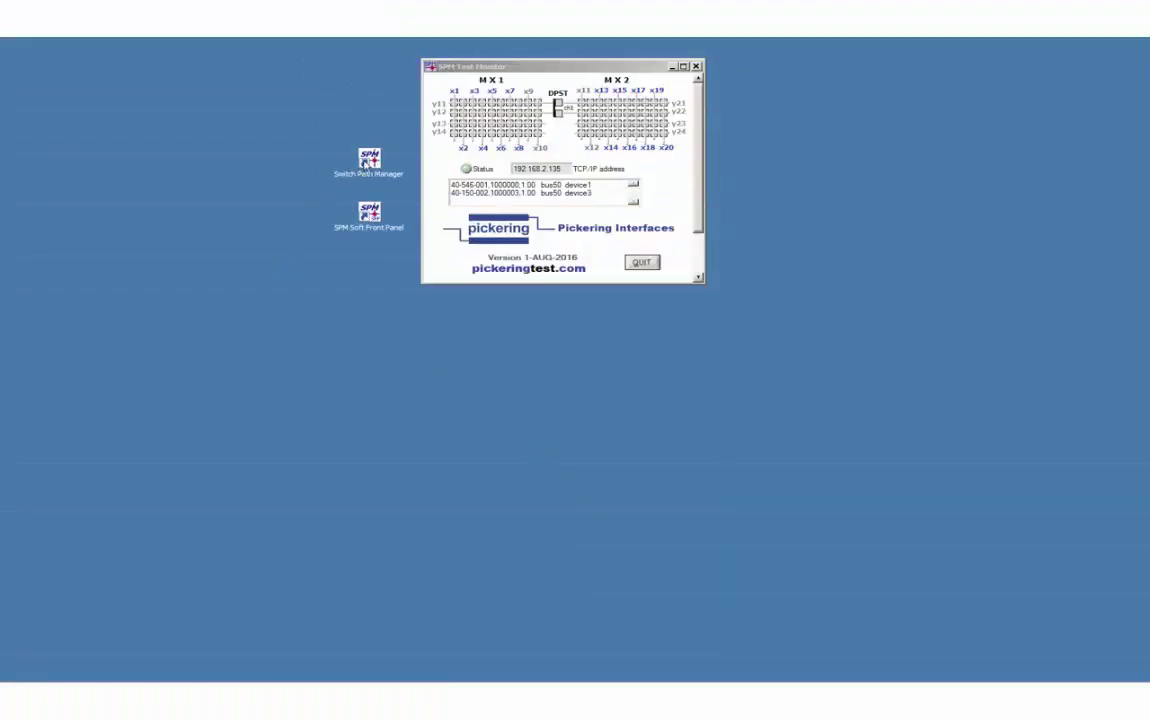
Open Switch Path Manager and clear the entire list of recent projects
double_click(370, 162)
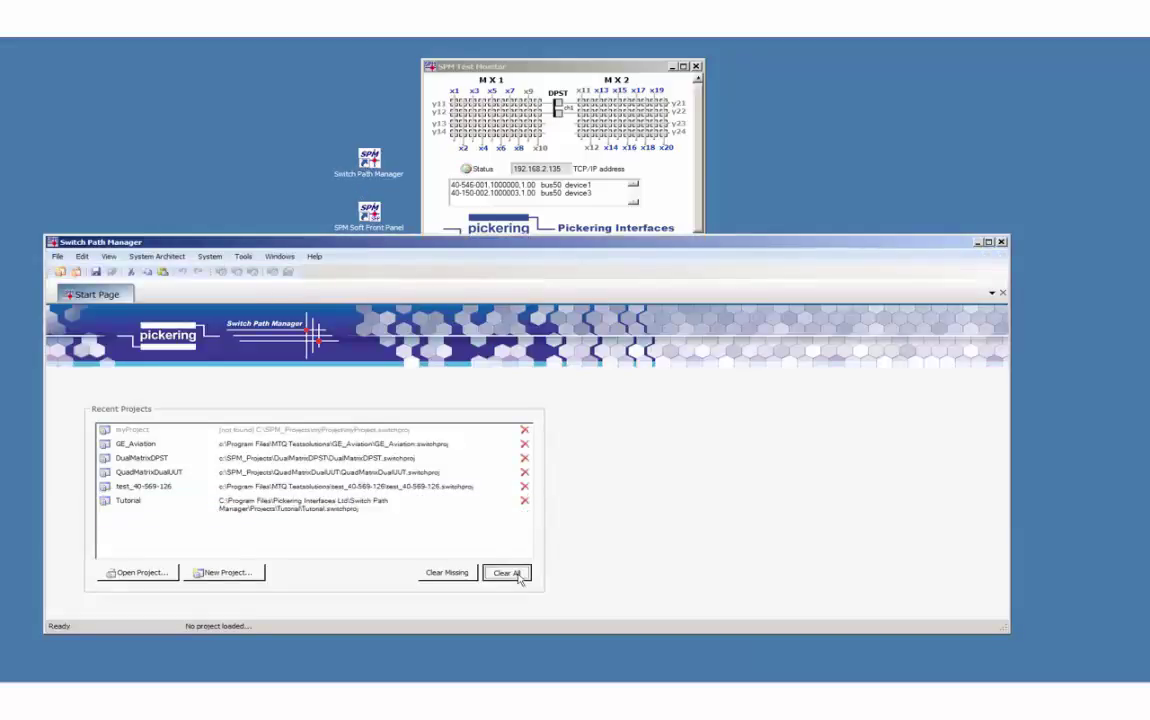
left_click(507, 572)
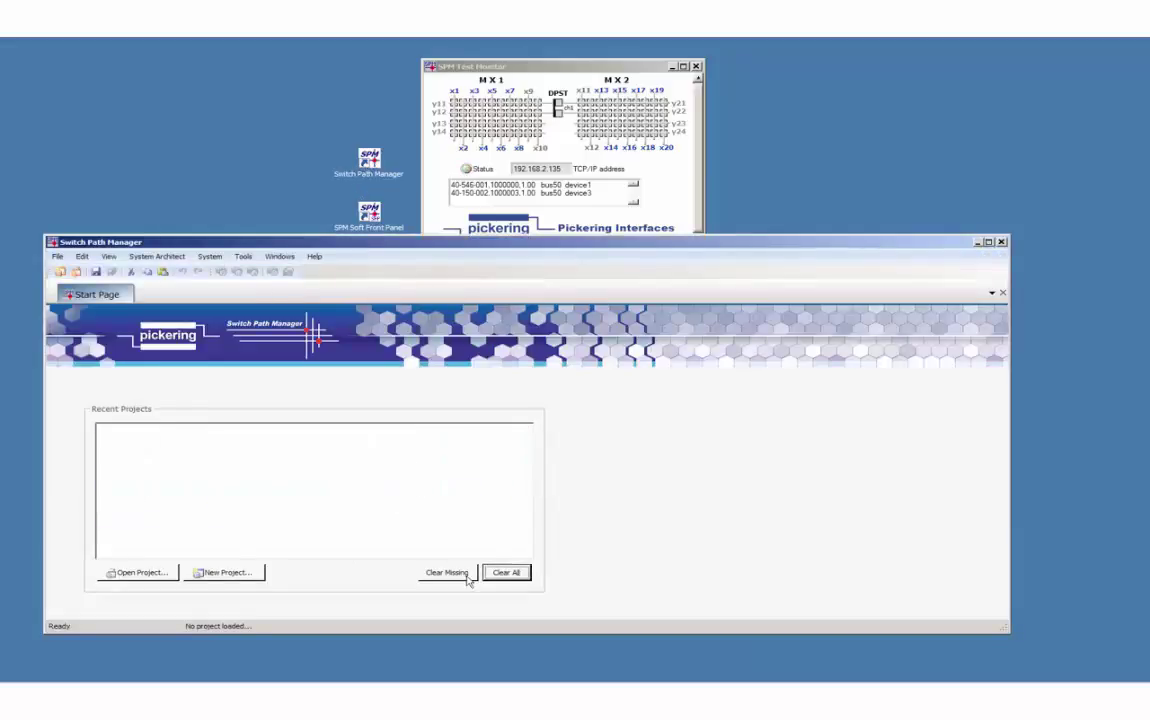
Create a new switching project named myProject in C:\SPM_Projects
left_click(245, 574)
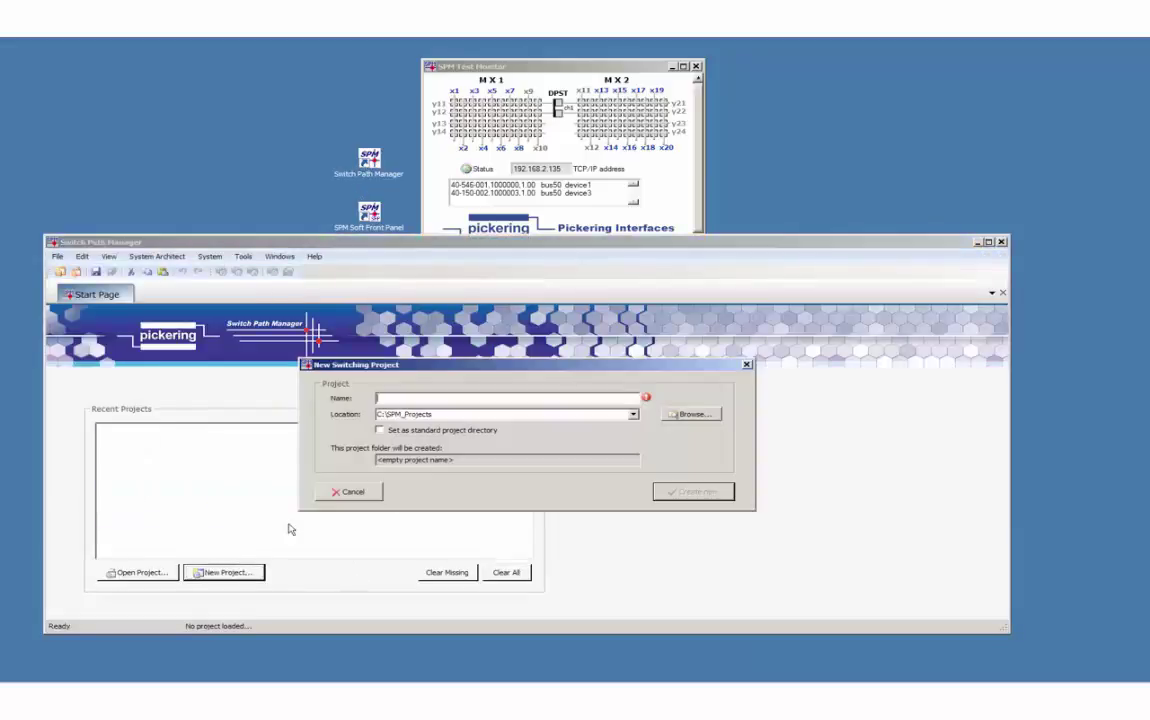
type("myProject")
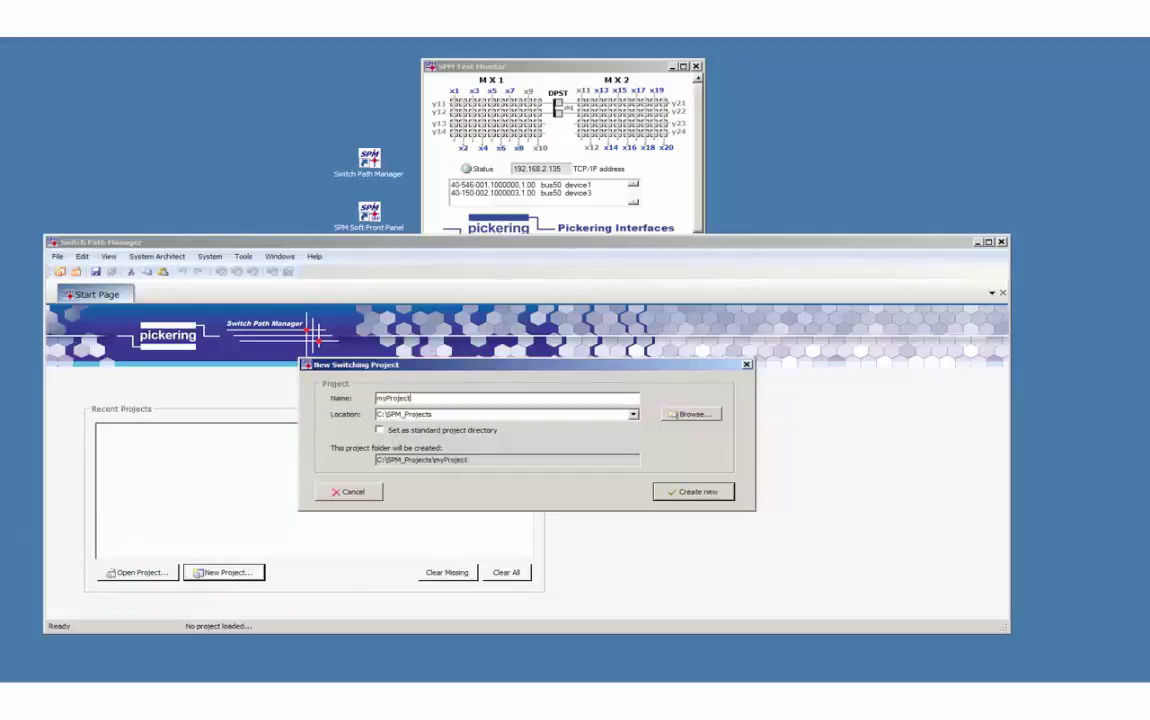
left_click(683, 490)
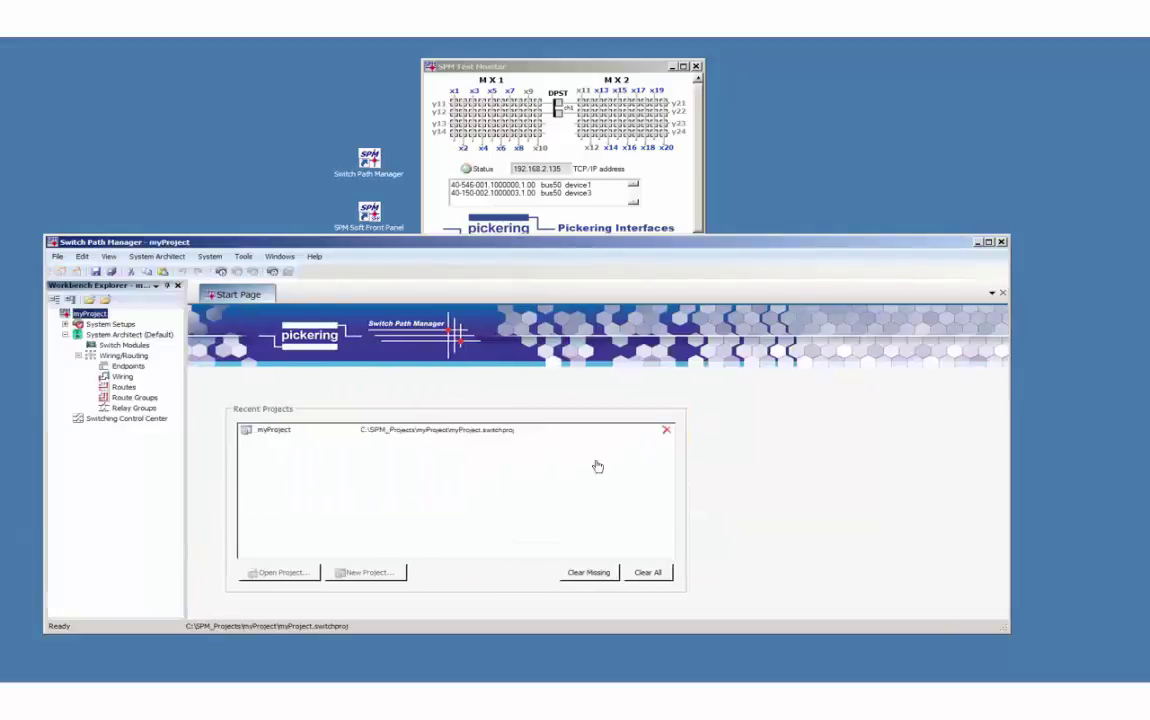
Add a Pickering Interfaces LXI Chassis to the project's switch modules
double_click(124, 344)
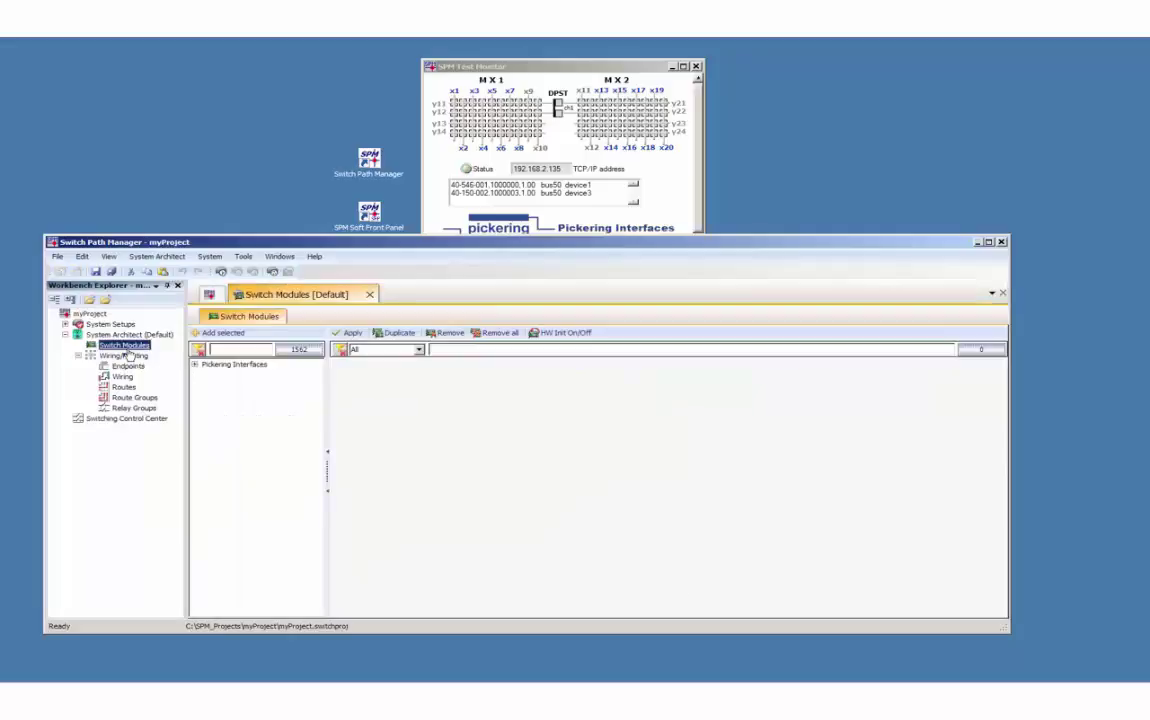
left_click(194, 364)
left_click(207, 385)
left_click(238, 397)
left_click_drag(240, 400, 418, 429)
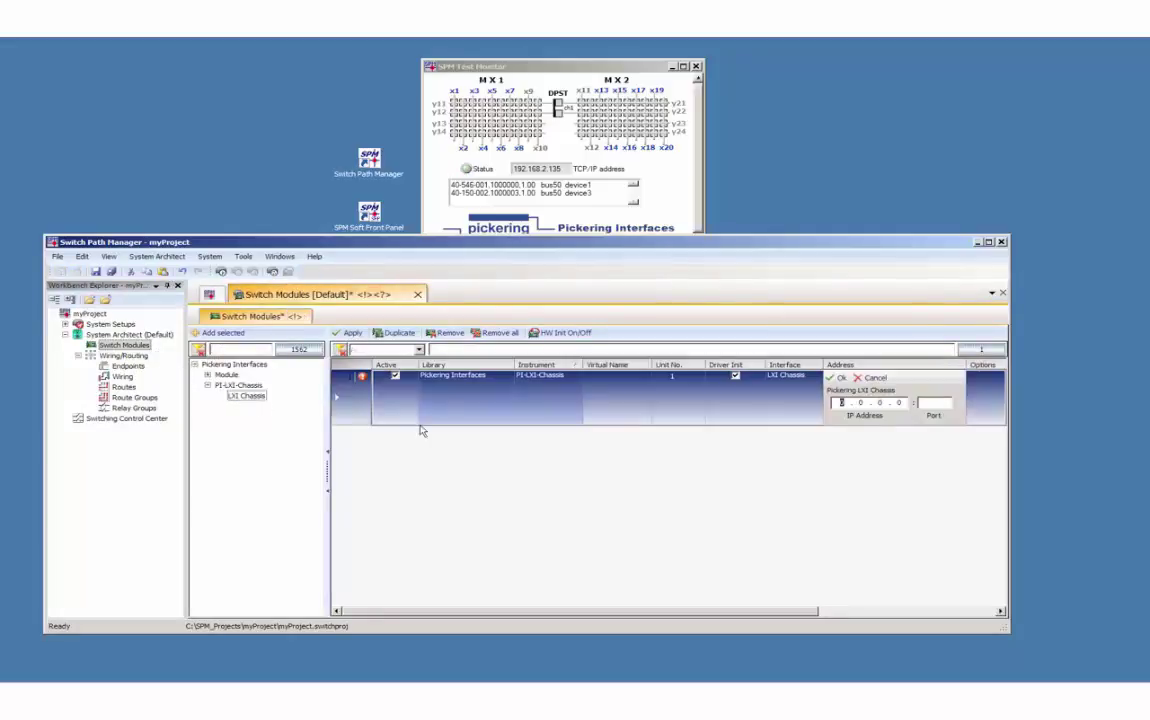
Set the chassis IP address to 192.168.2.135 and its virtual name to LXI, and apply the changes
type("192.168.2.")
type("135")
key("Return")
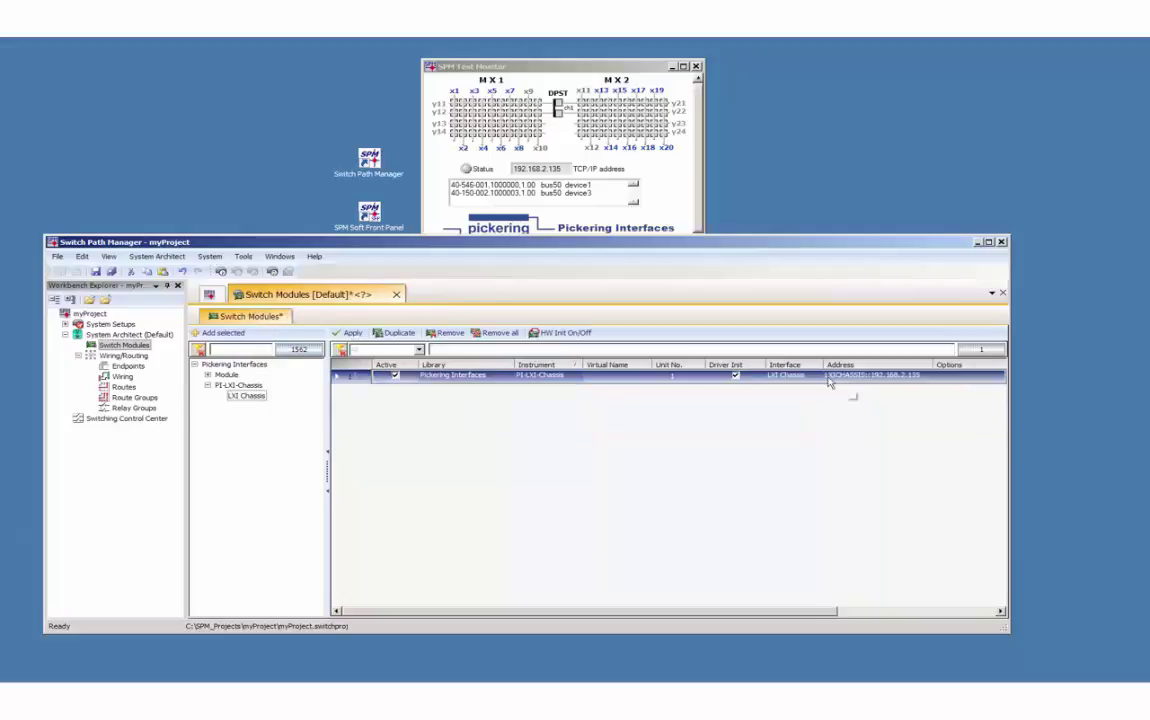
left_click(629, 378)
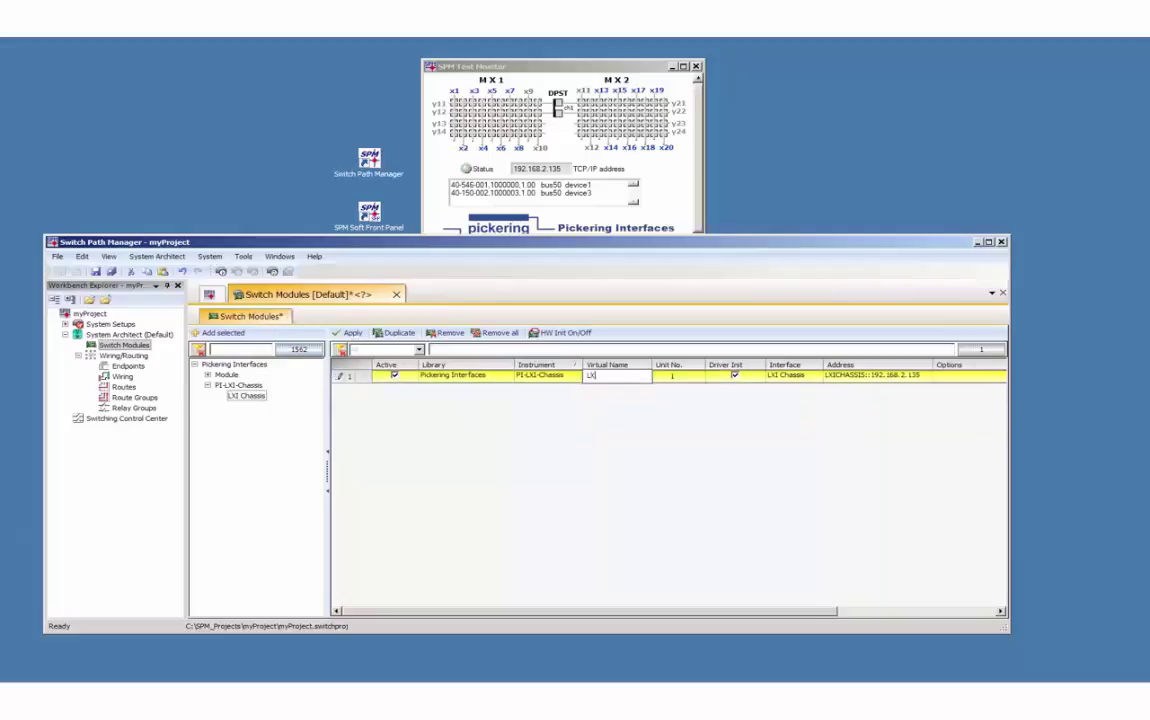
left_click(347, 333)
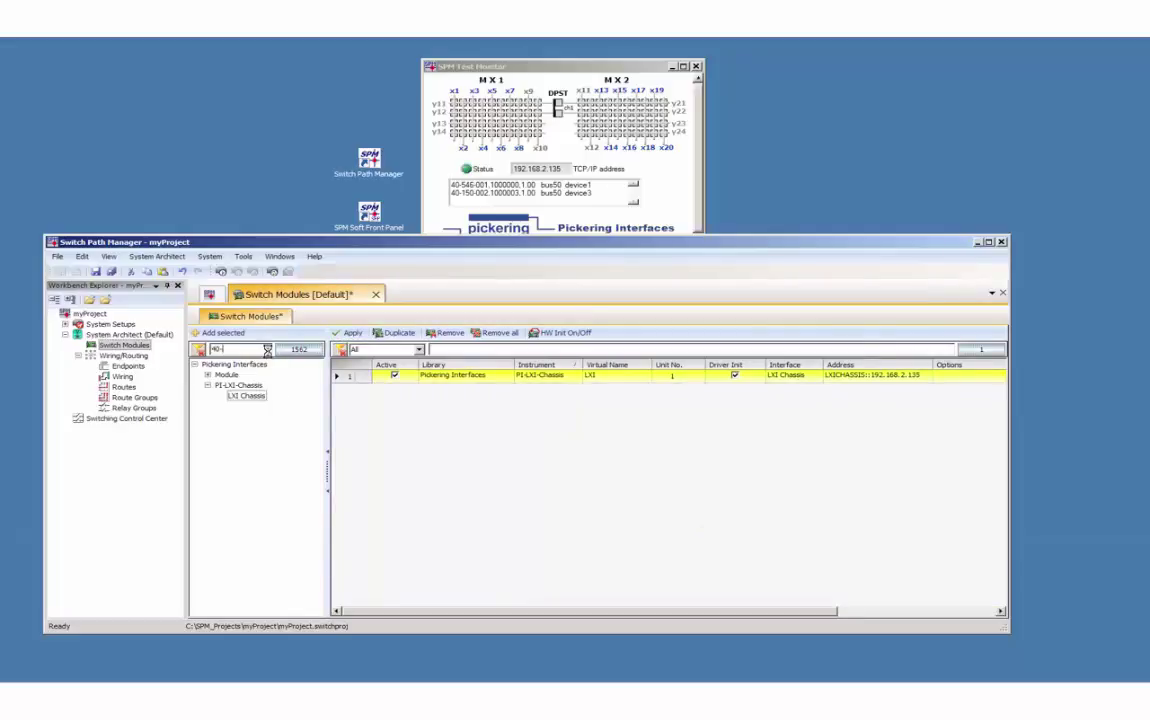
Search the module library for 40-546 and add PIM40-546-001 with the LXI Chassis (Module) interface
left_click(267, 349)
type("40-546")
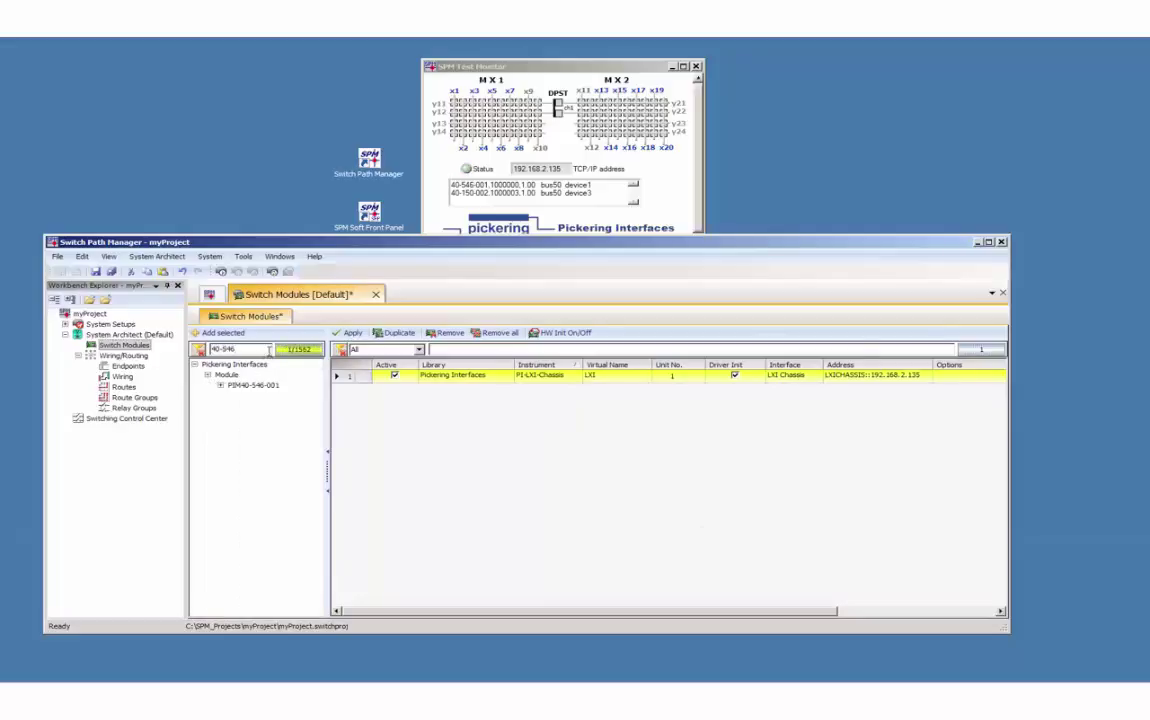
left_click(253, 385)
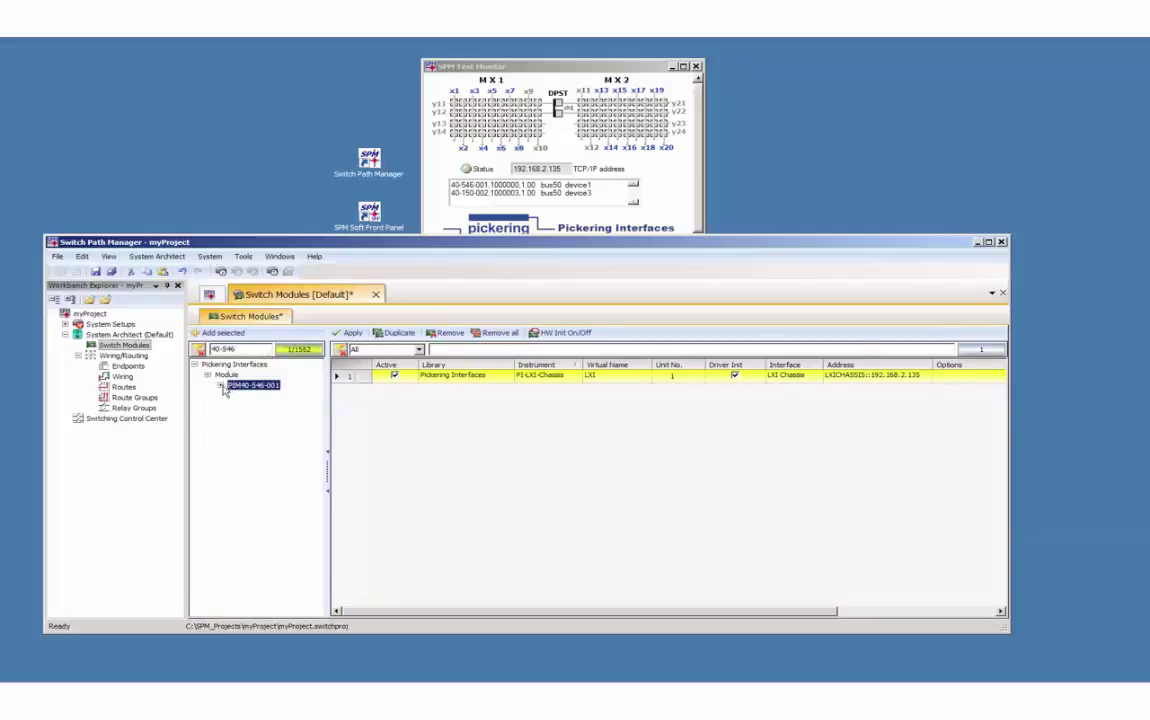
left_click(220, 385)
left_click(246, 397)
double_click(246, 397)
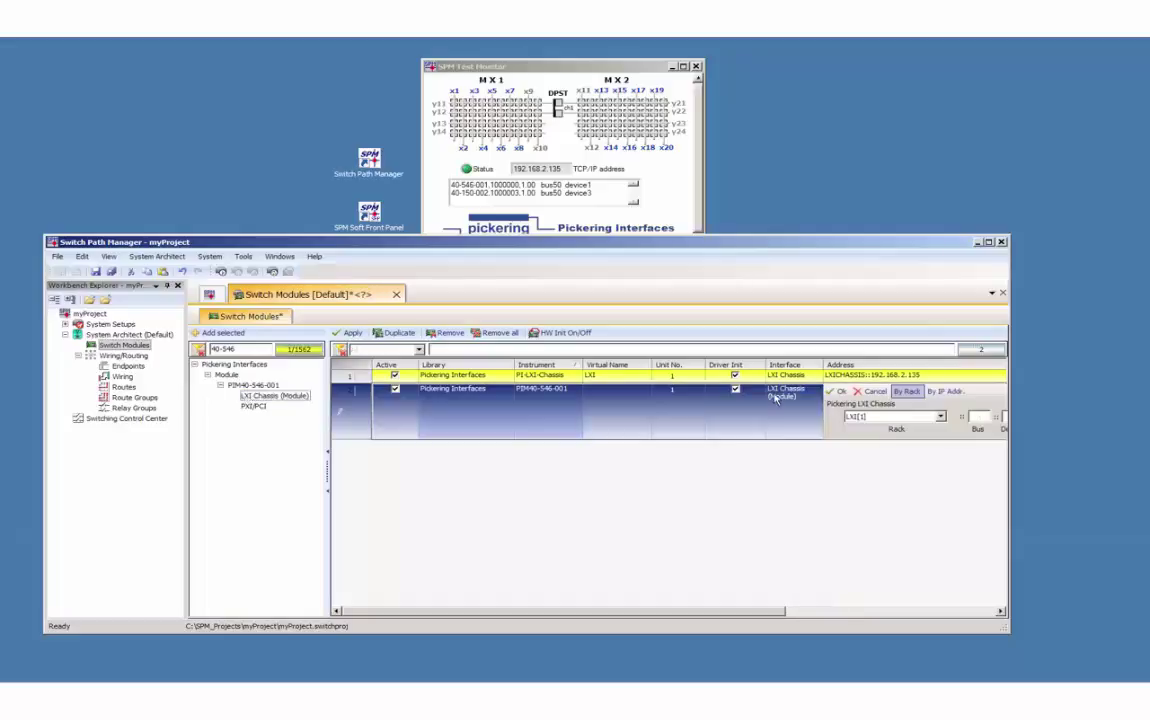
Address the PIM40-546-001 module by rack LXI[1], bus 50, device 1, name it 546, and apply
left_click_drag(768, 615, 816, 613)
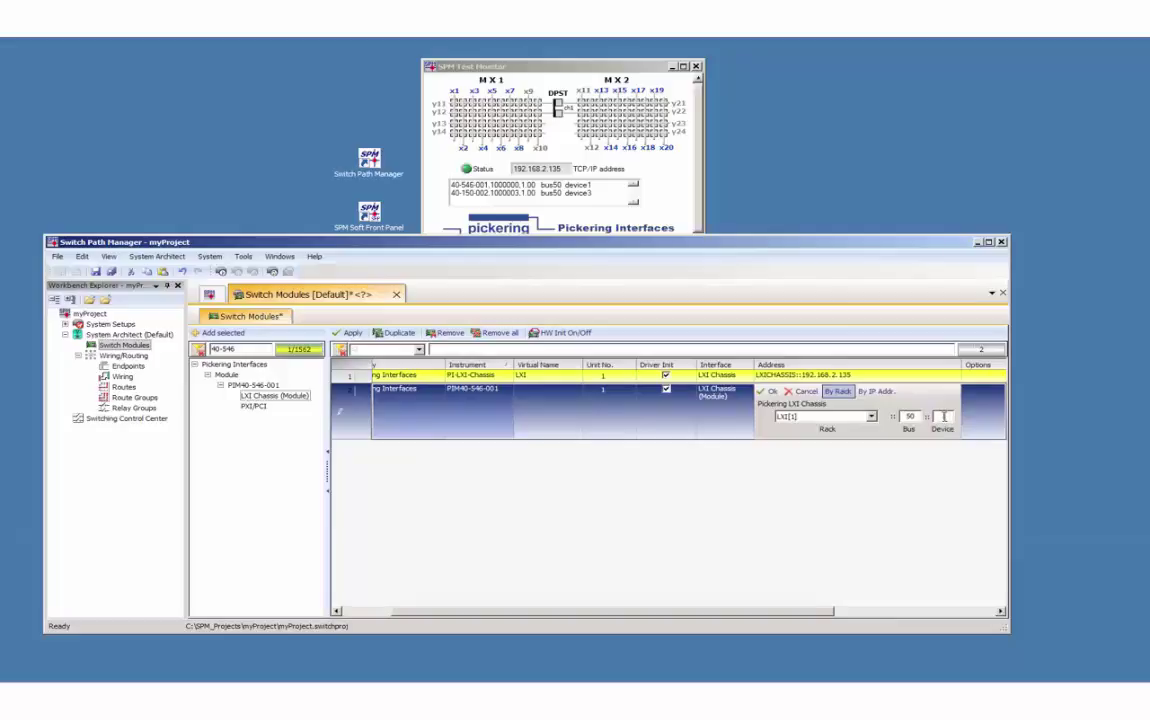
left_click(769, 392)
left_click(554, 391)
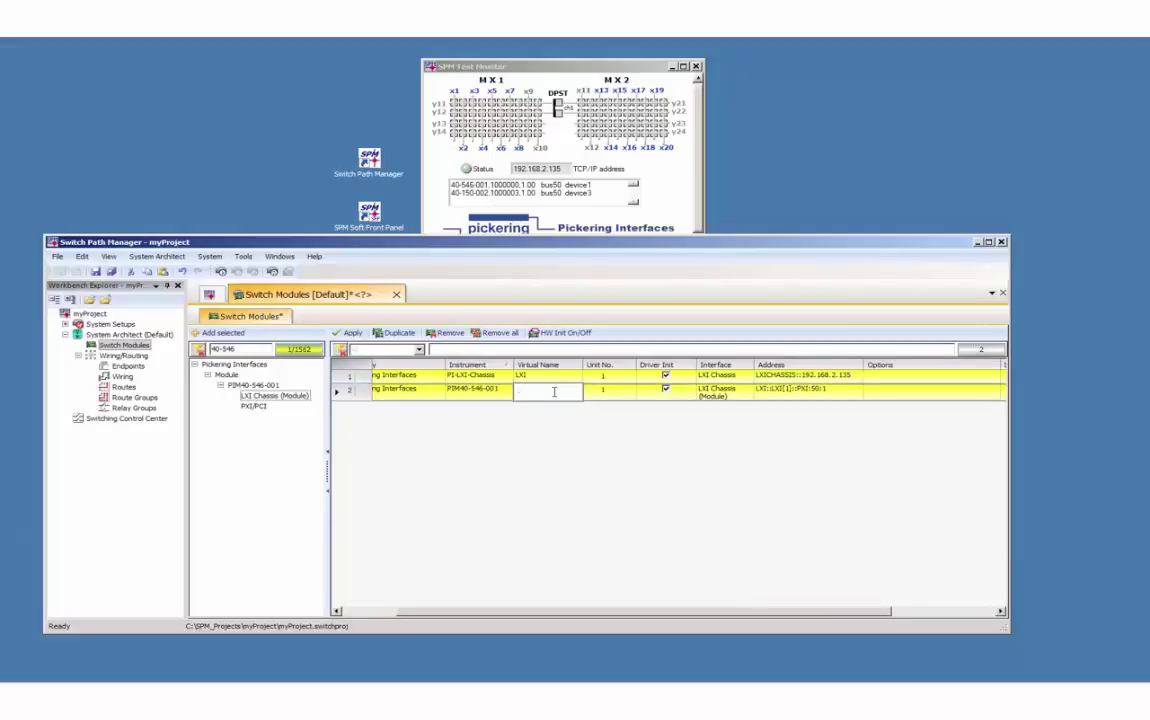
type("S")
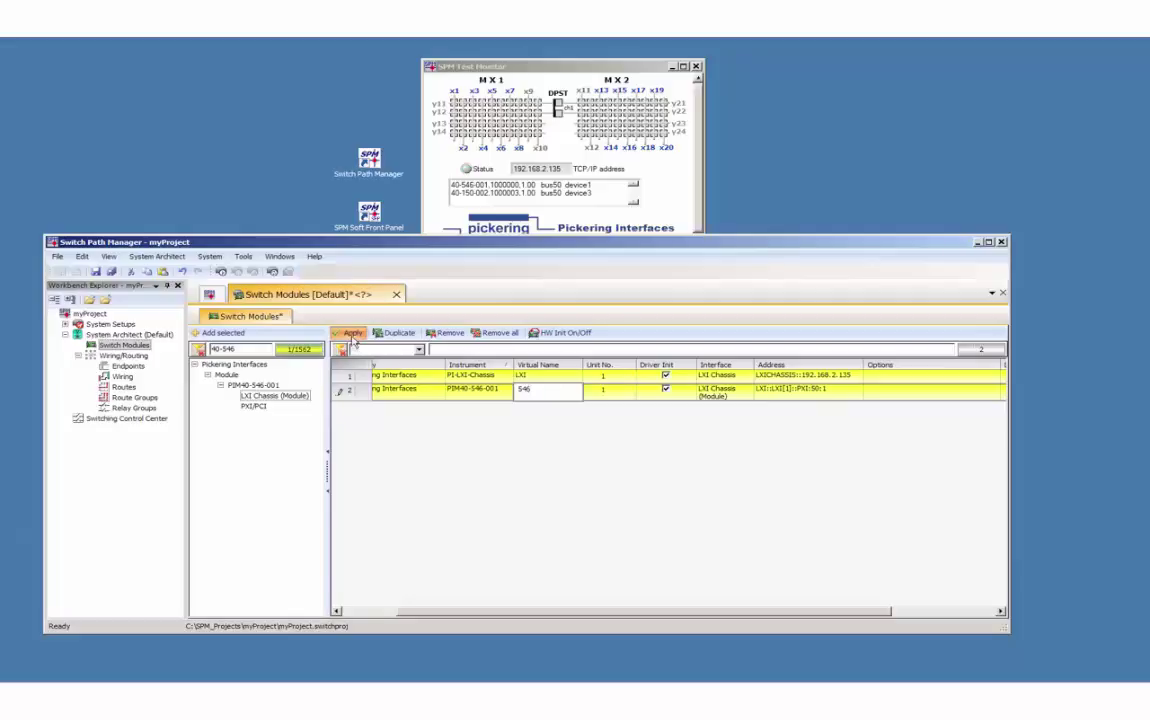
left_click(351, 334)
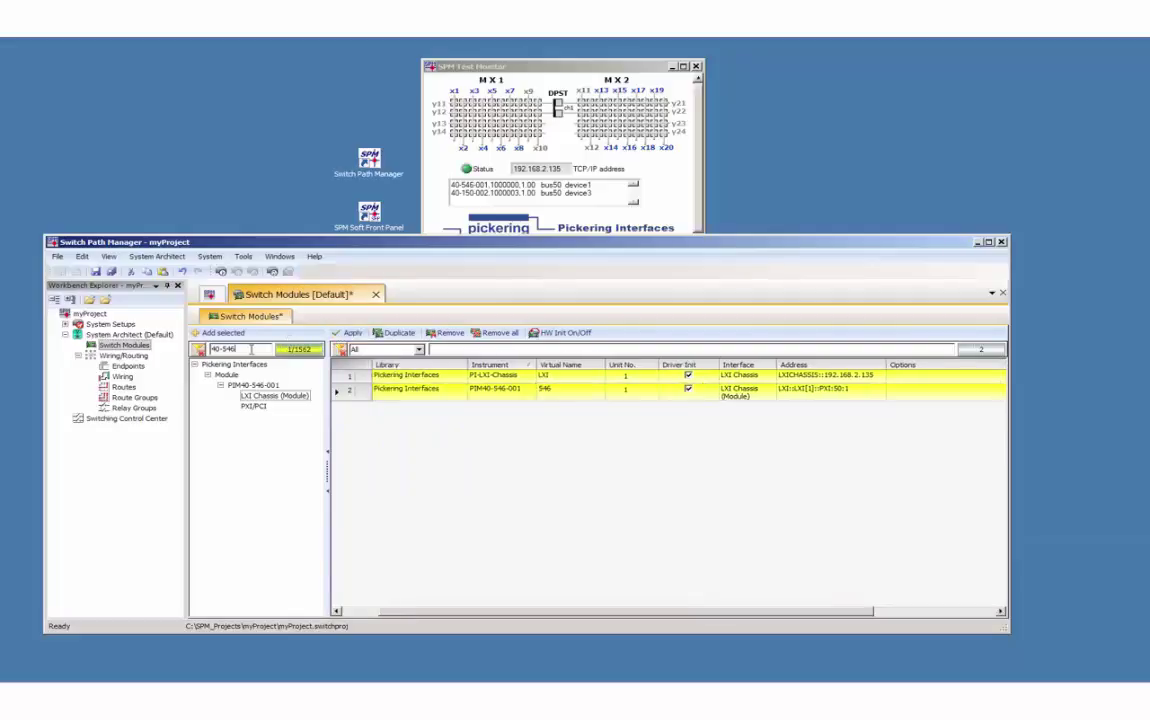
Search the module library for 40-150-002 and add PIM40-150-002 with the LXI Chassis (Module) interface
type("40-150-002")
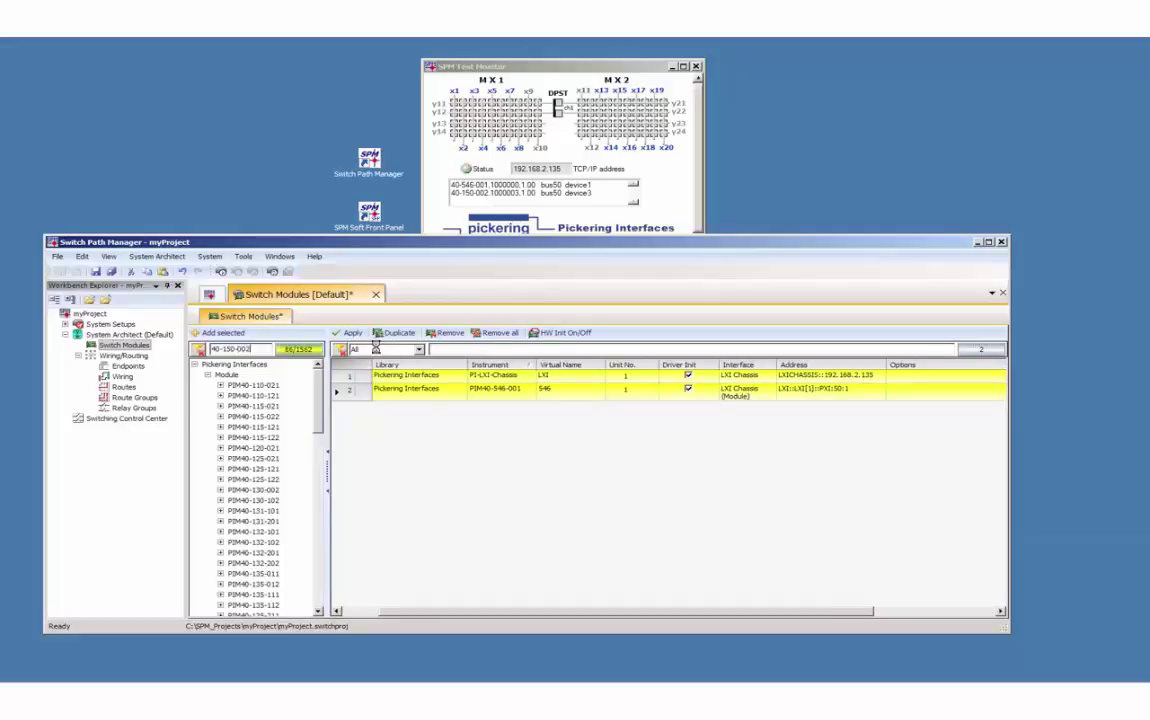
left_click(220, 385)
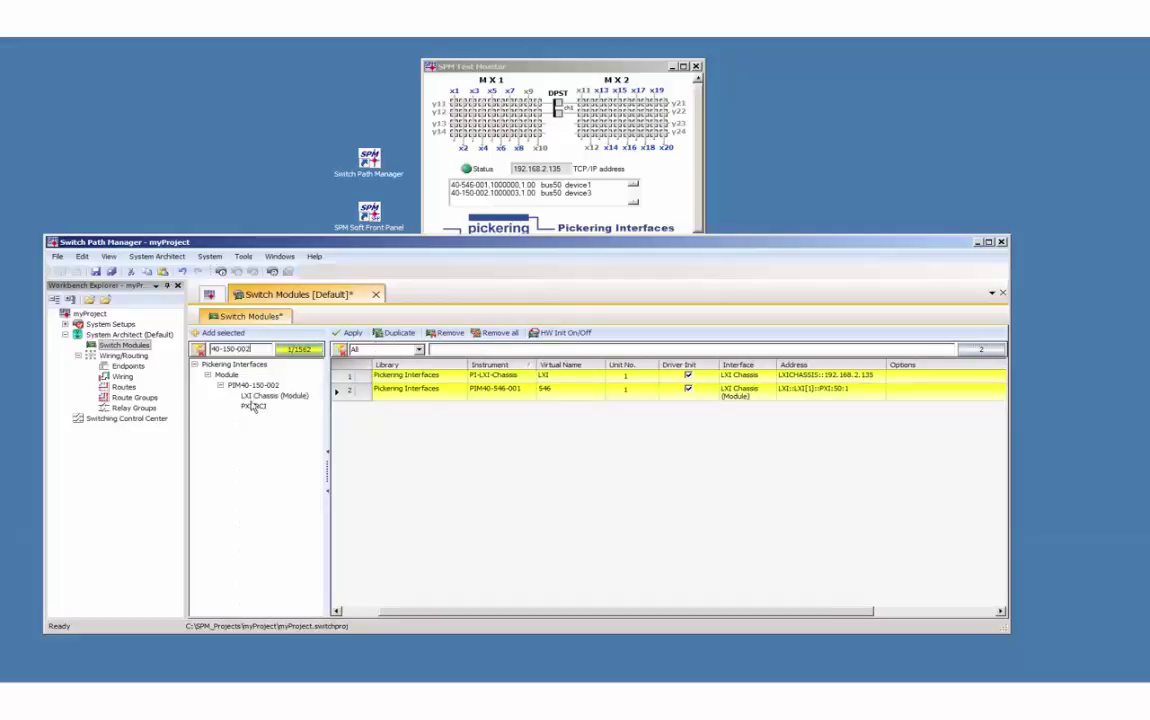
left_click(252, 399)
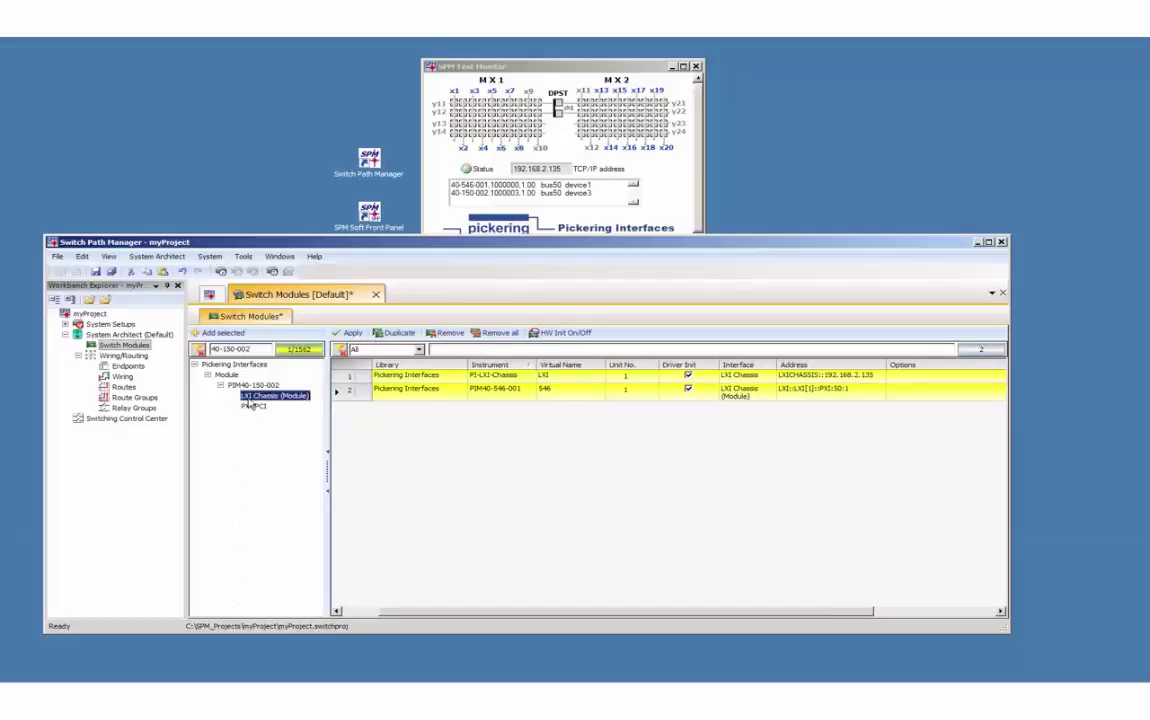
double_click(265, 396)
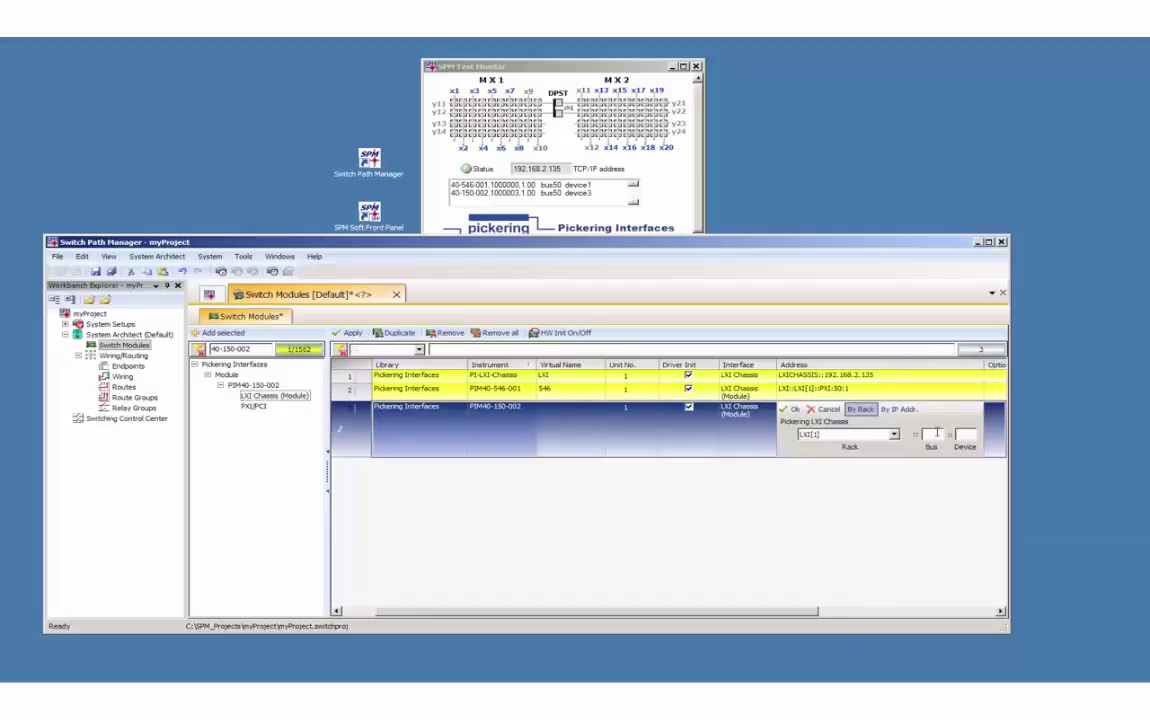
Address the PIM40-150-002 module by rack LXI[1], bus 50, device 3, name it 150, and apply
left_click(968, 434)
type("3")
left_click(566, 410)
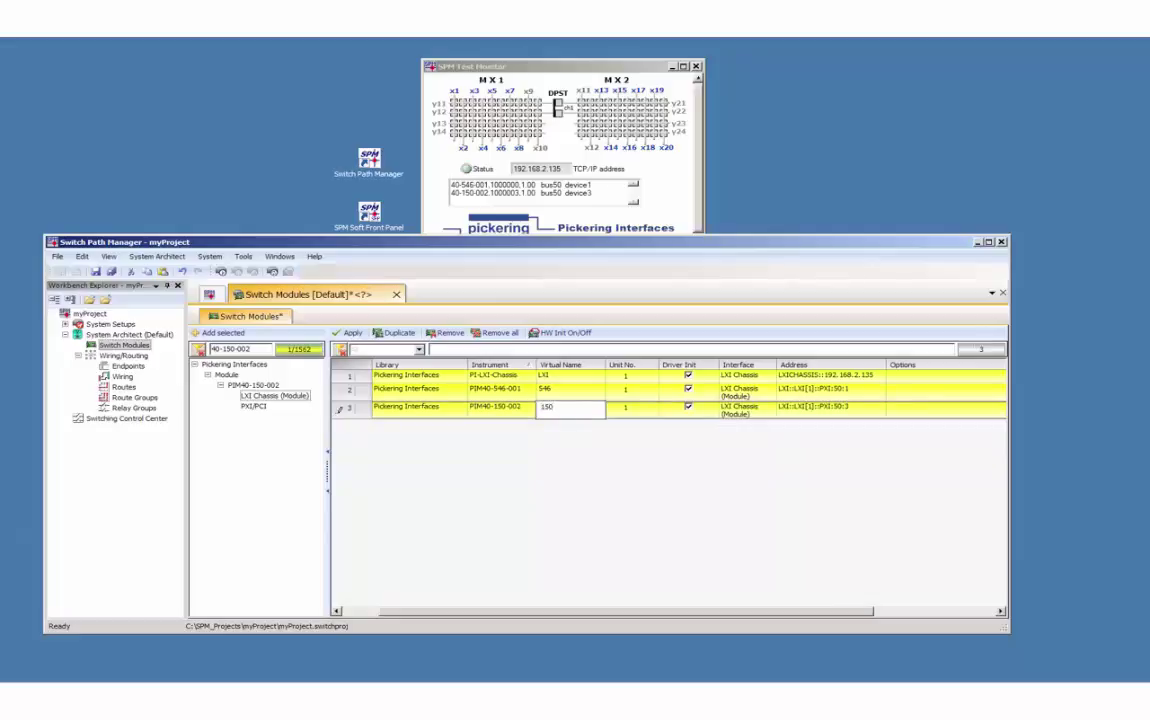
left_click(352, 333)
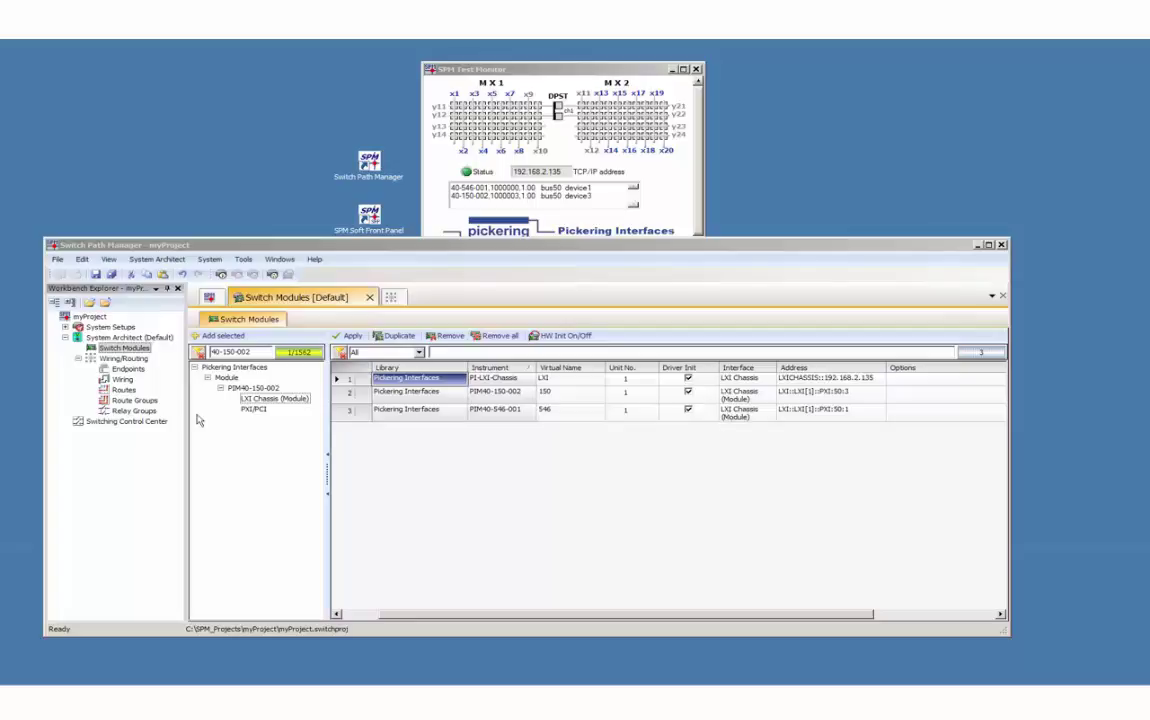
In the endpoints of module 546, name connectors MX1_X1 through MX1_X10 as X1 to X10 by filling down the series
left_click(128, 369)
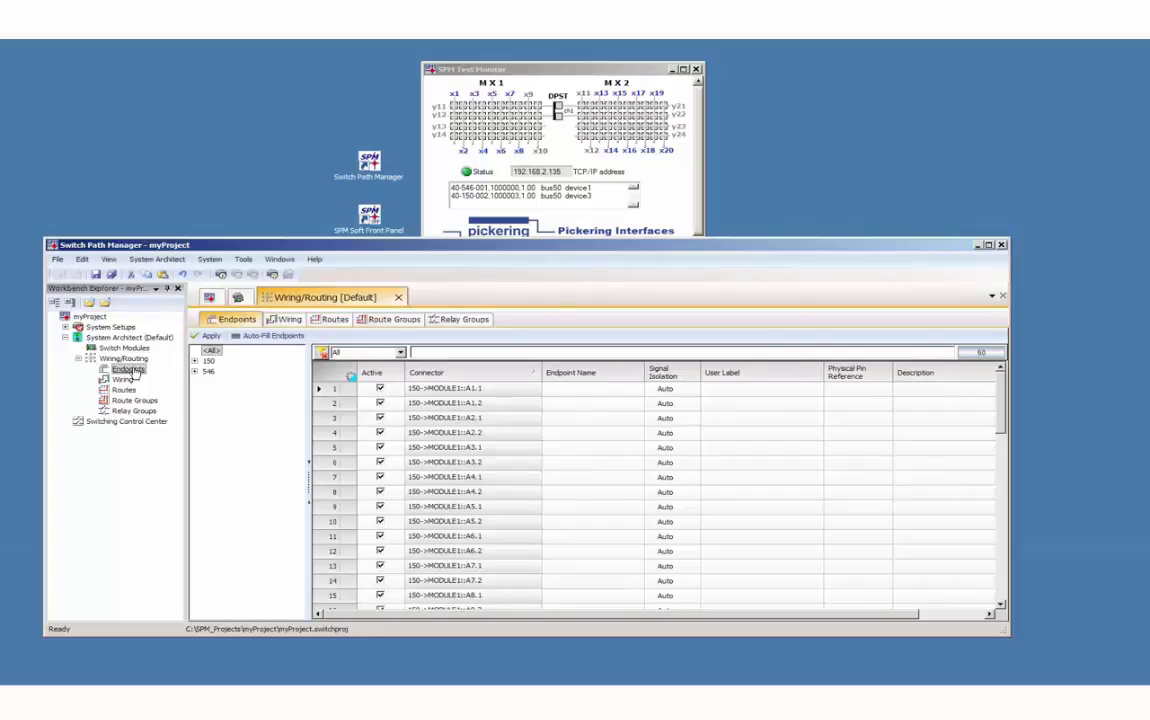
left_click(208, 361)
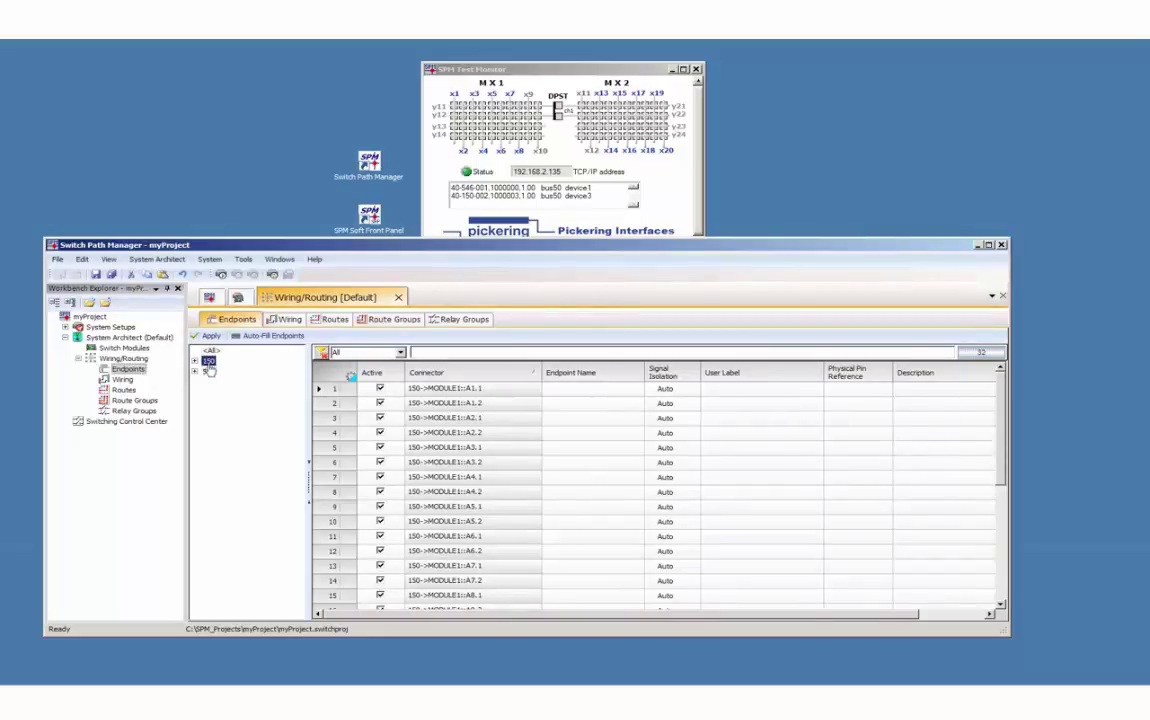
left_click(208, 371)
left_click(195, 372)
left_click(252, 393)
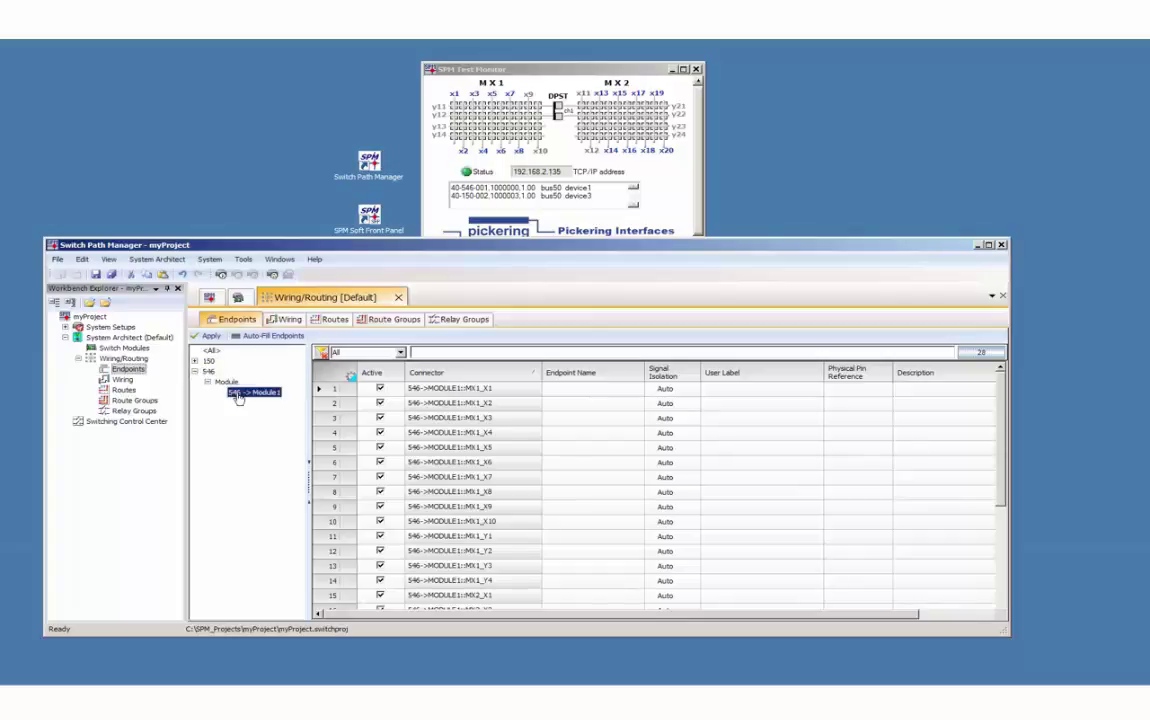
left_click(555, 390)
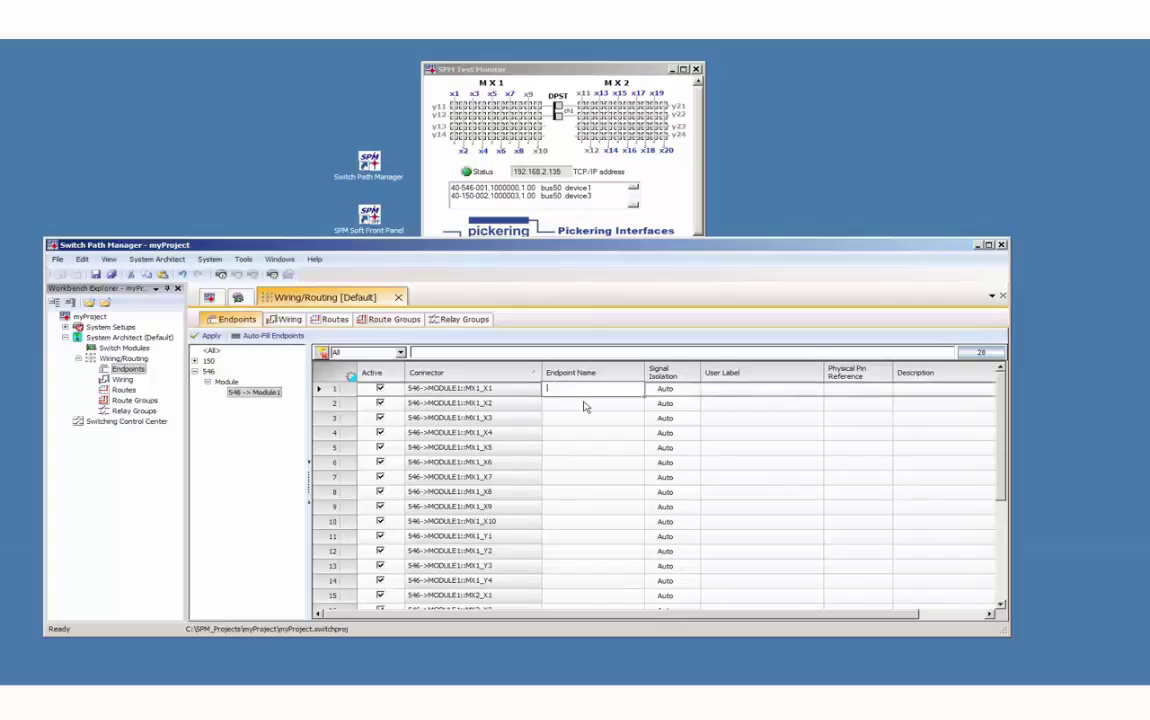
type("X1")
left_click(586, 404)
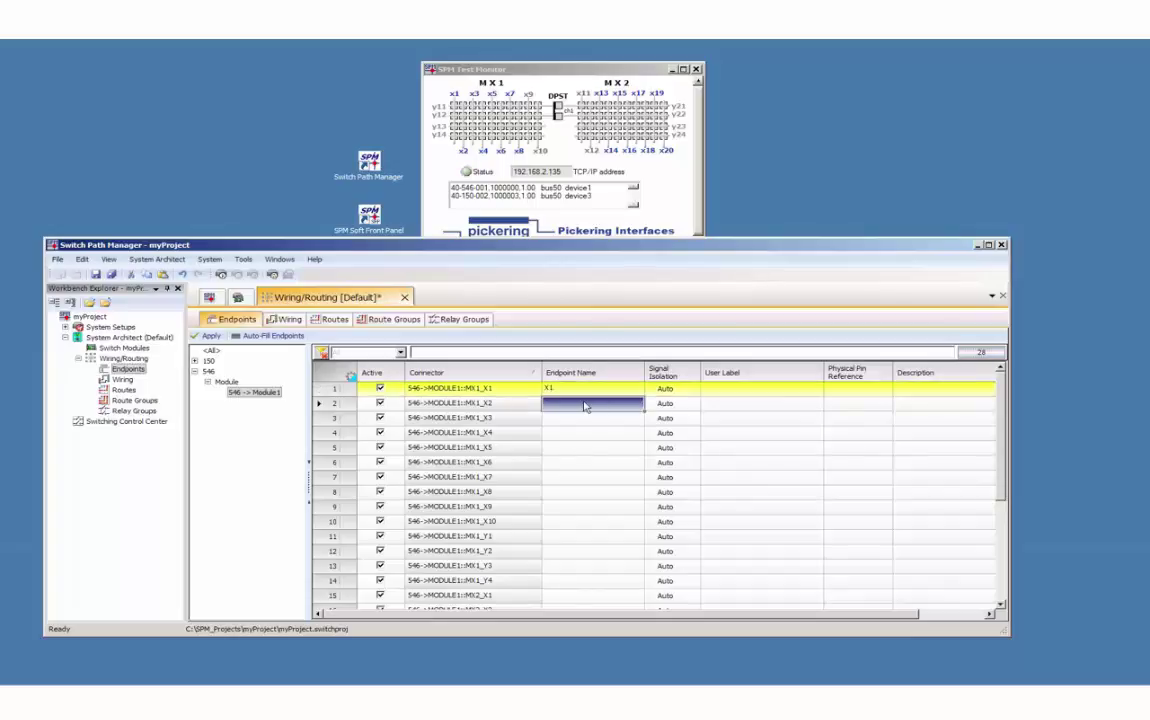
key("Up")
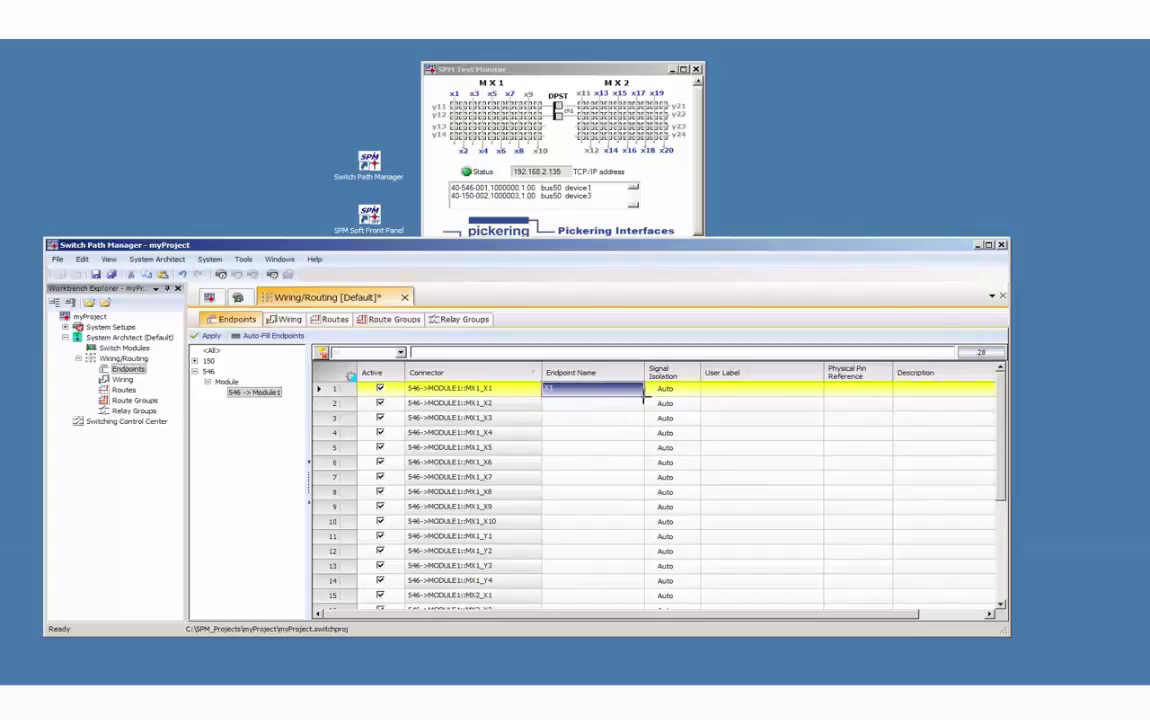
left_click_drag(644, 399, 630, 526)
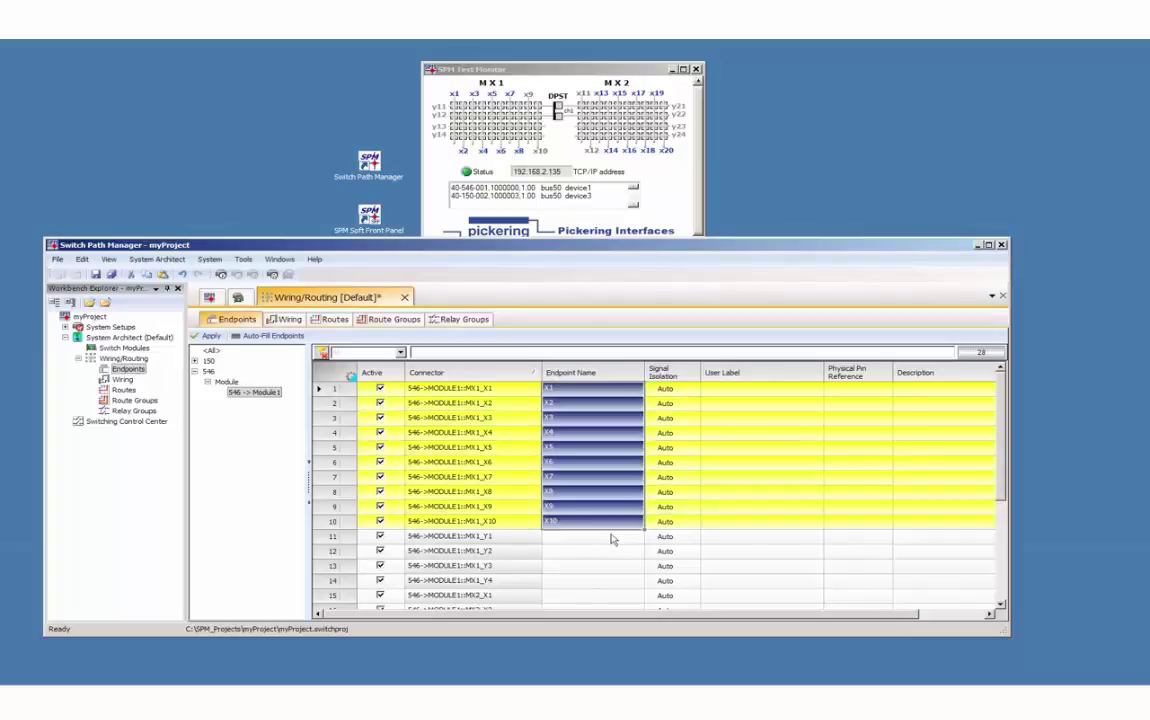
Name the endpoints of connectors MX1_Y1 through MX1_Y4 as Y11 to Y14
left_click(588, 537)
type("Y11")
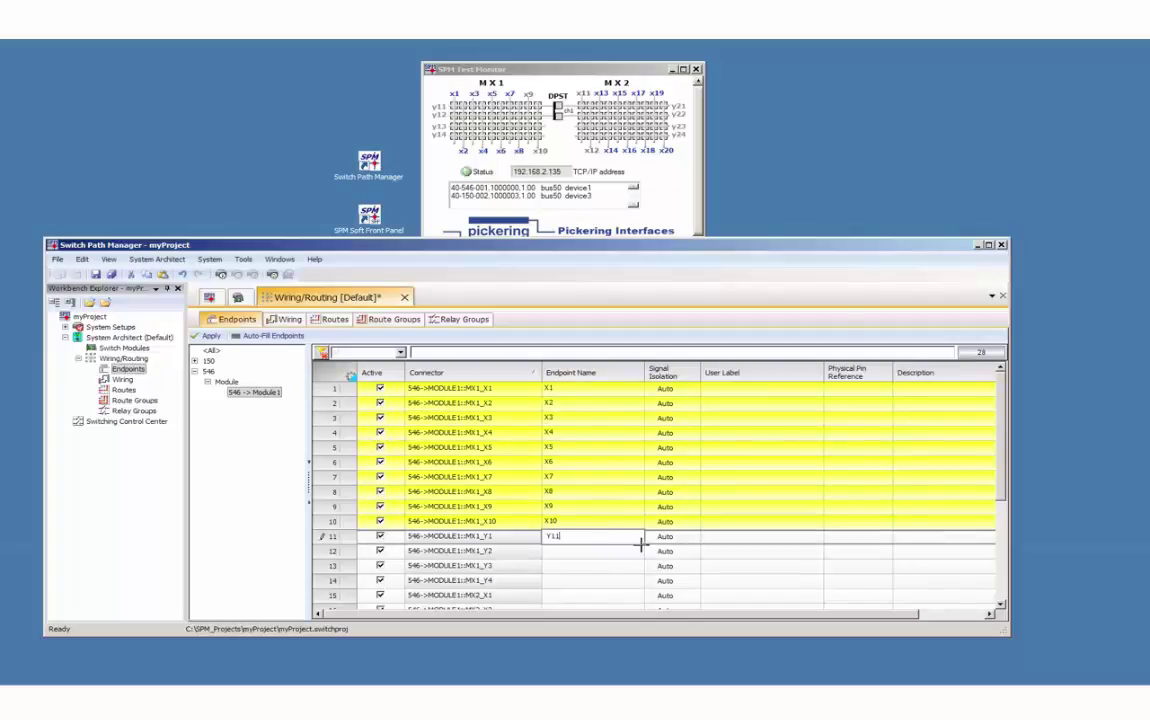
left_click_drag(641, 545, 644, 589)
Name the endpoints of connectors MX2_X1 through MX2_X10 as X11 to X20
left_click_drag(1003, 492, 1005, 567)
left_click(567, 461)
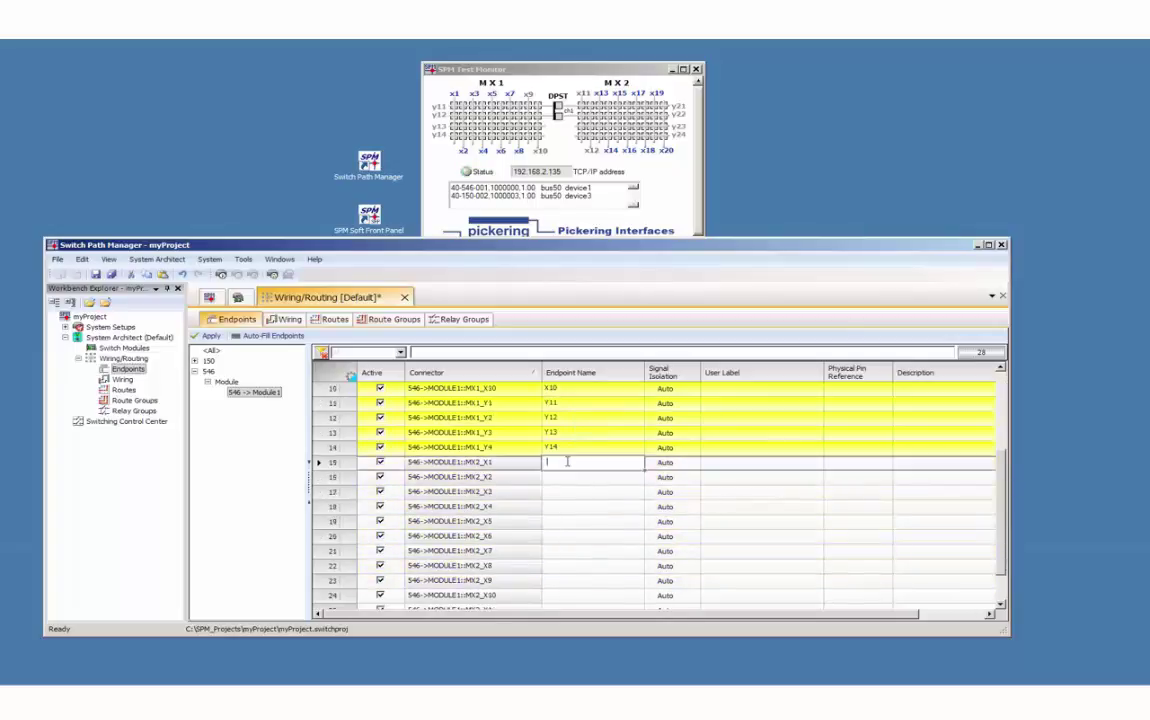
type("X11")
key("Return")
left_click_drag(645, 469, 647, 596)
Name the endpoints of connectors MX2_Y1 through MX2_Y4 as Y21 to Y24
scroll(745, 557, "down", 2)
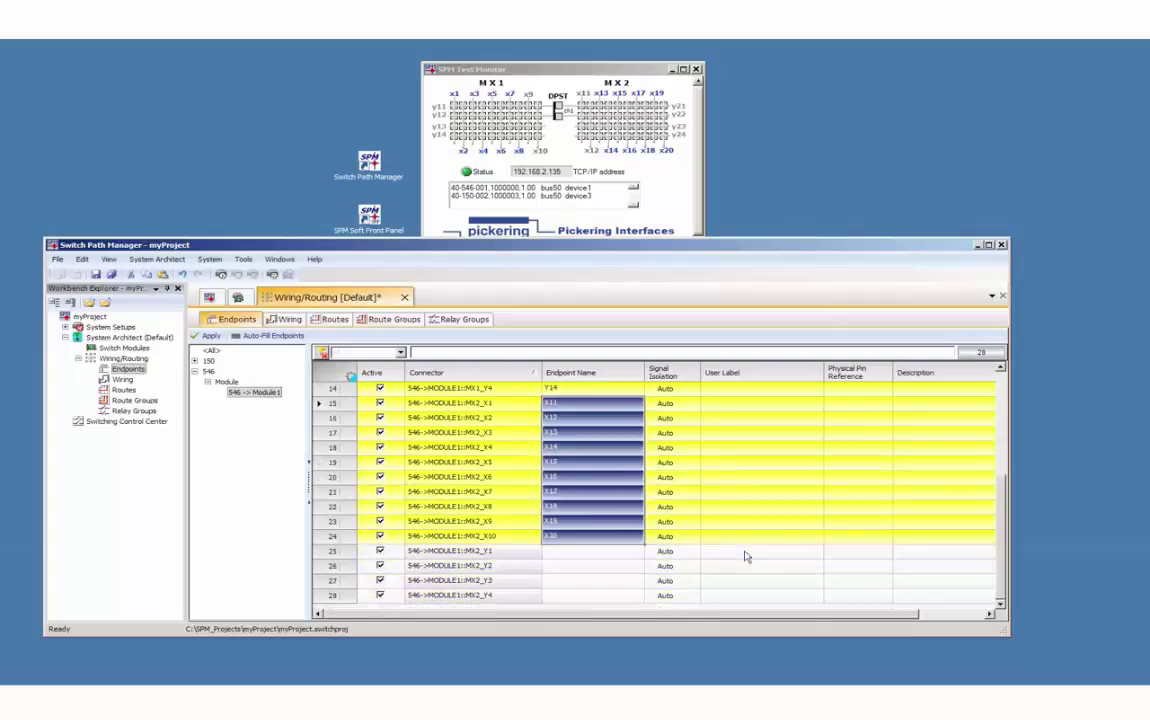
left_click(571, 553)
type("Y21")
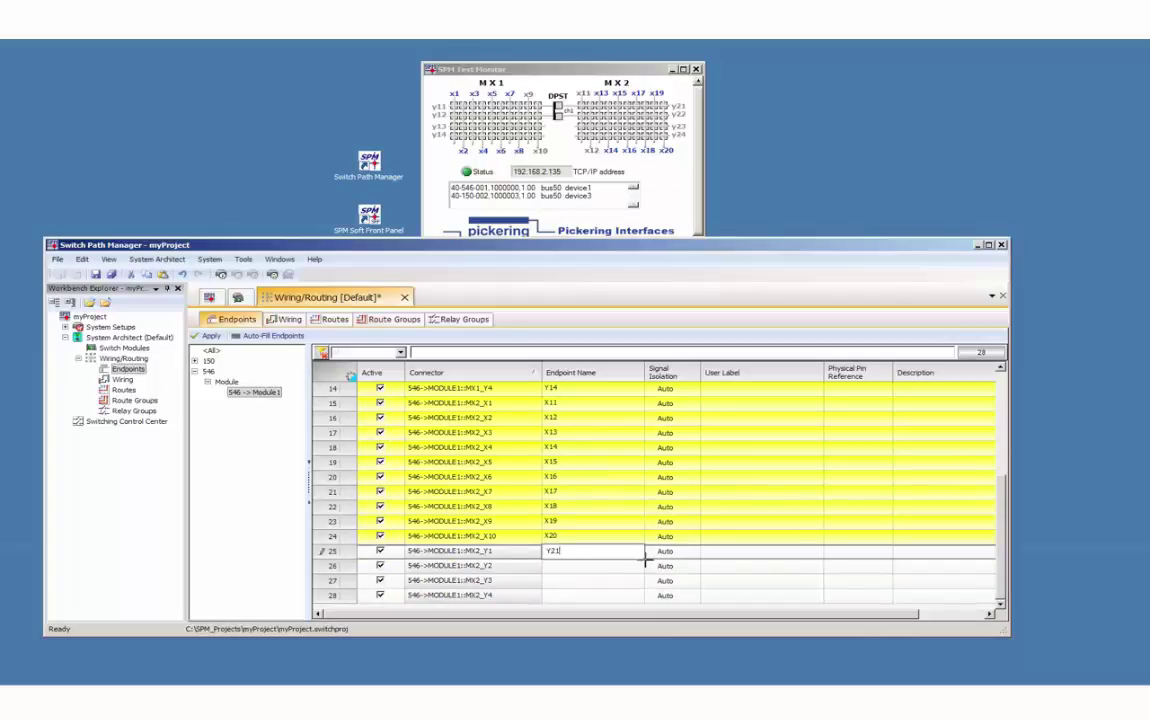
left_click_drag(645, 558, 648, 598)
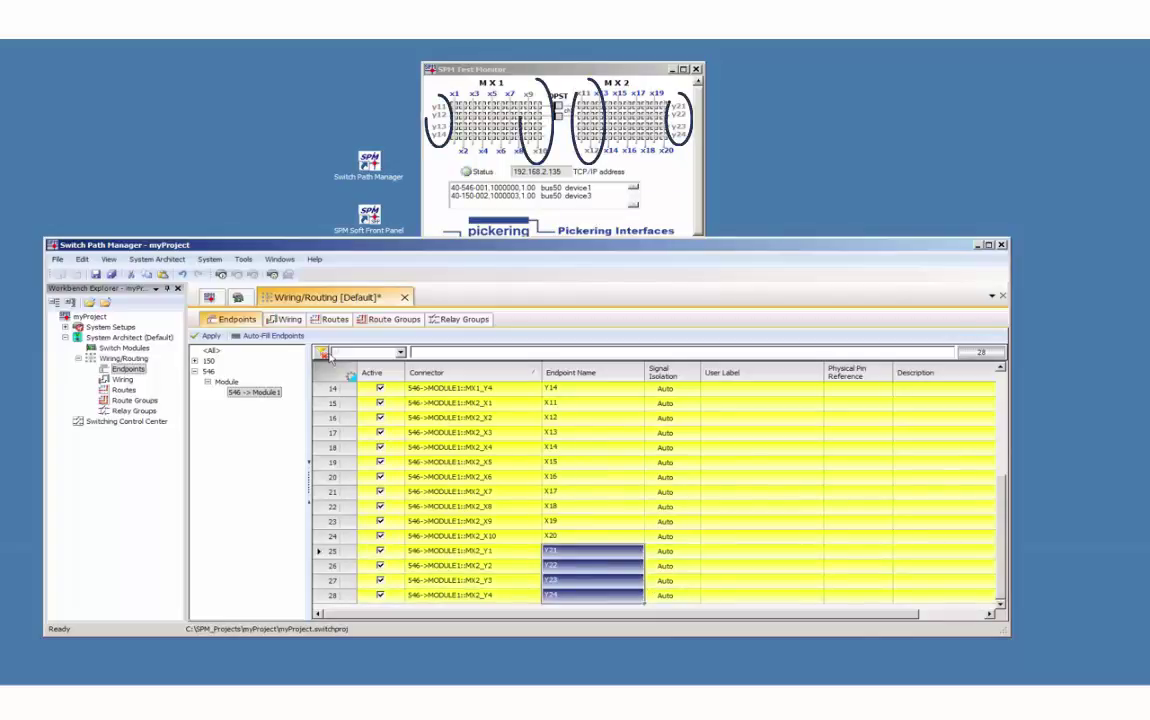
Set the signal isolation of endpoints X9, X10, Y11 to Y14, X11 and X12 of module 546 to Never
left_click(213, 337)
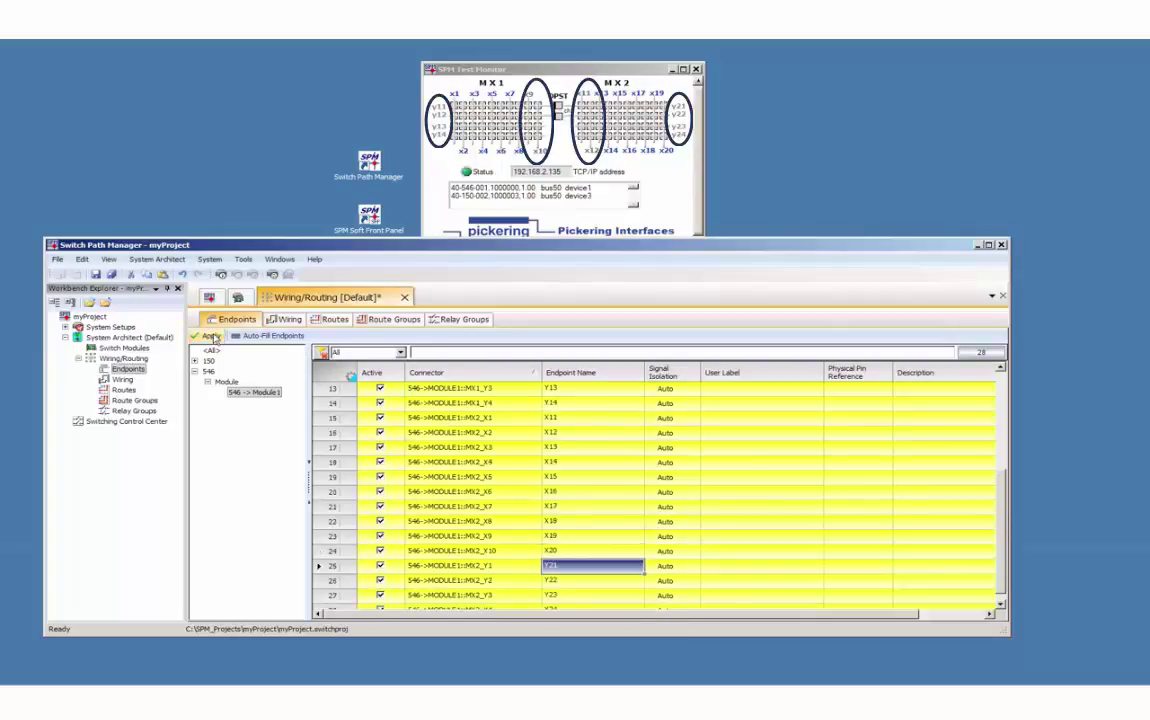
scroll(758, 505, "up", 2)
scroll(758, 505, "up", 2)
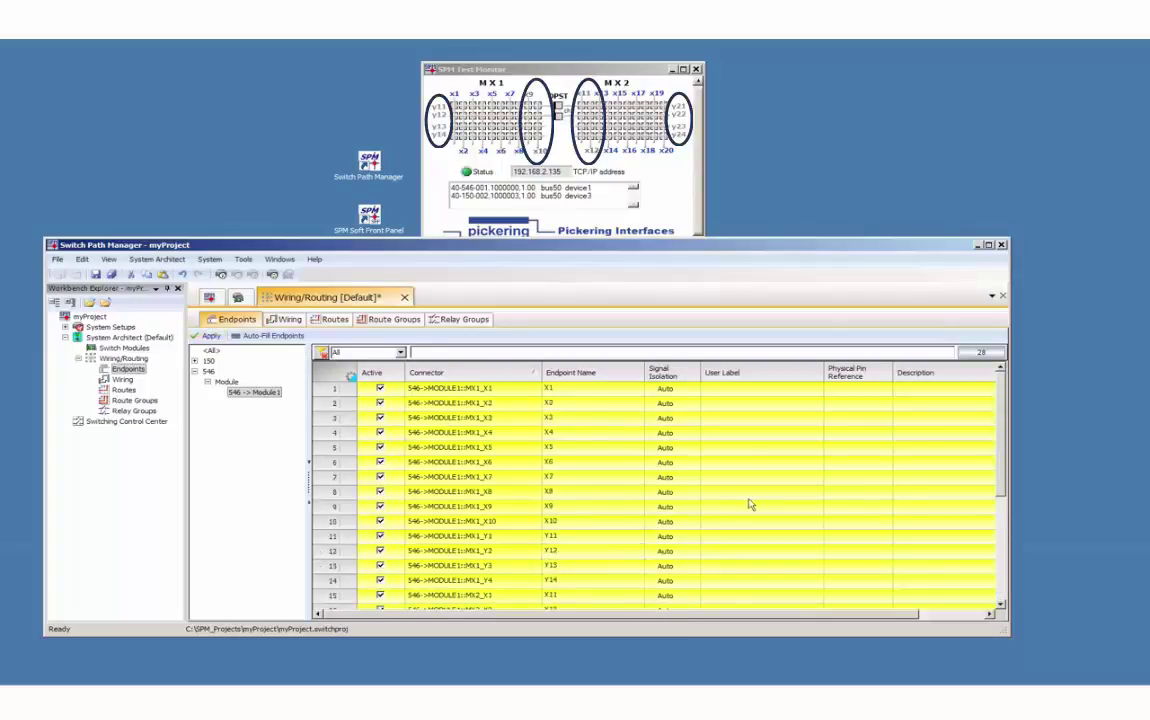
left_click(660, 510)
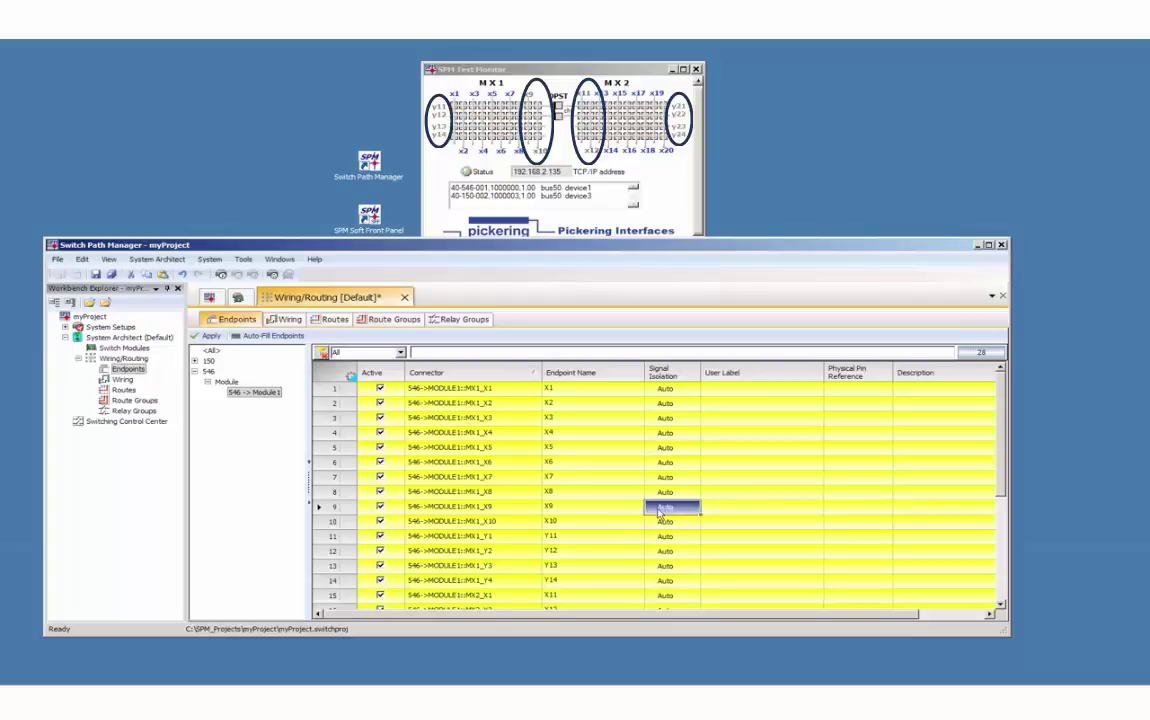
left_click(660, 512)
left_click(662, 511)
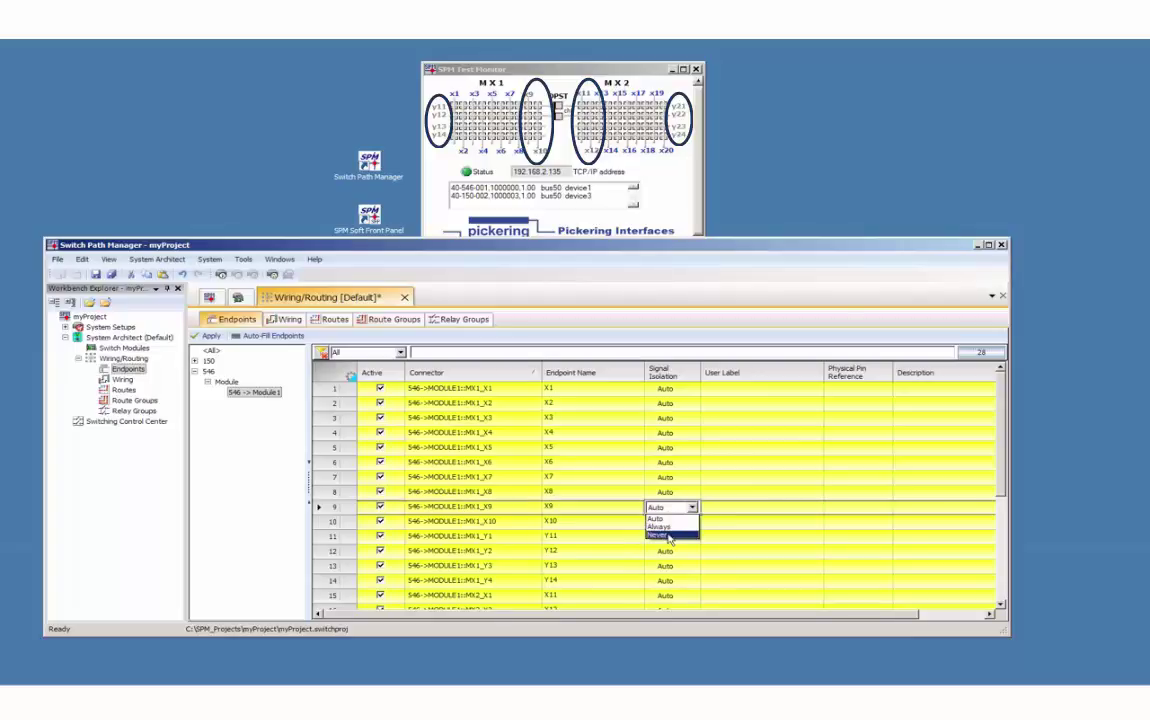
left_click(668, 536)
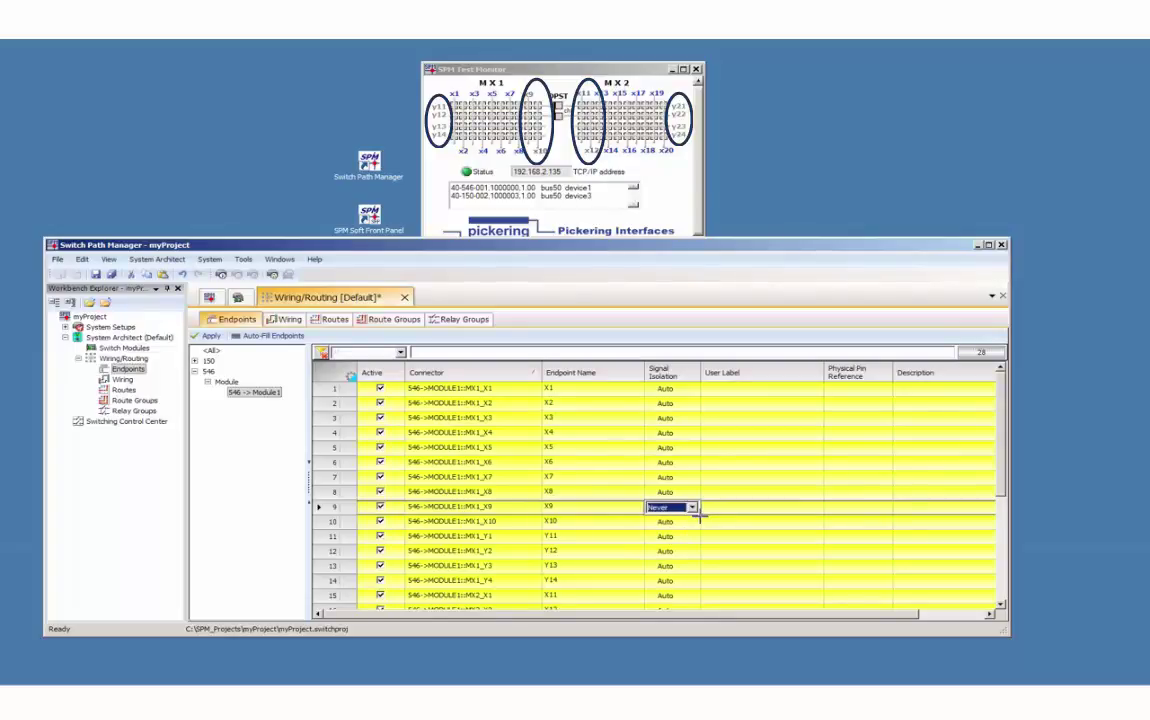
left_click_drag(701, 516, 702, 586)
scroll(903, 432, "down", 3)
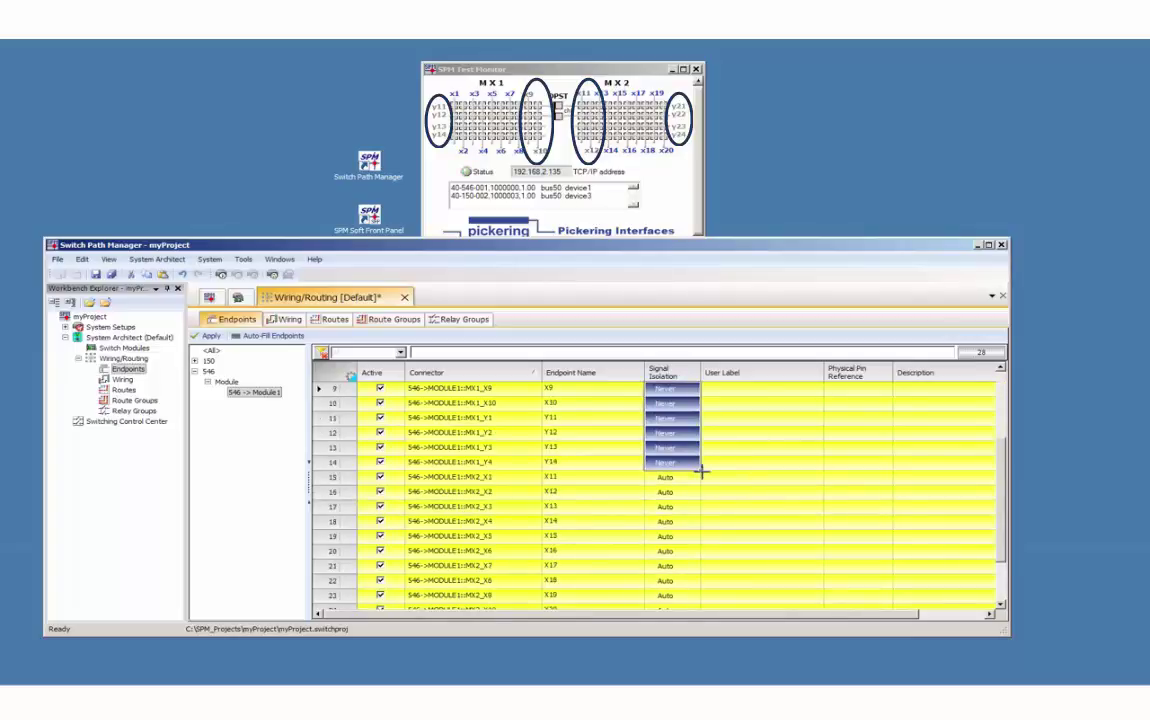
left_click_drag(700, 470, 699, 499)
scroll(900, 510, "down", 2)
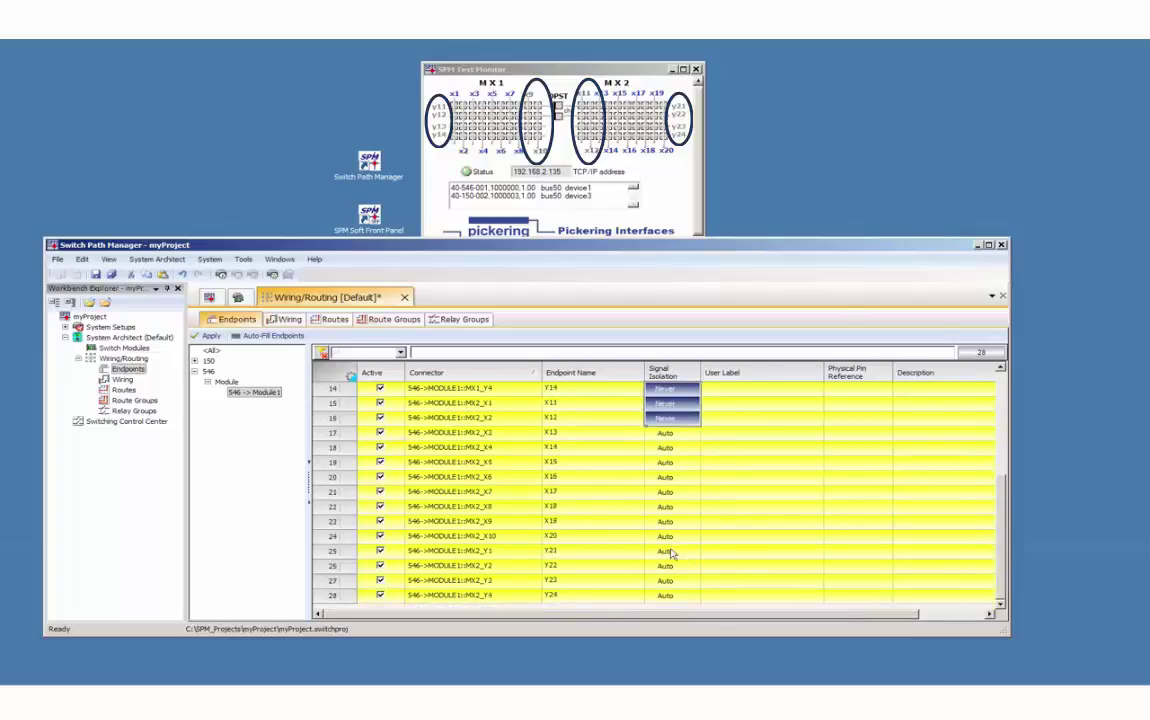
Set the signal isolation of endpoints Y21 to Y24 to Never, and apply and save the endpoint changes
left_click(672, 553)
left_click(691, 551)
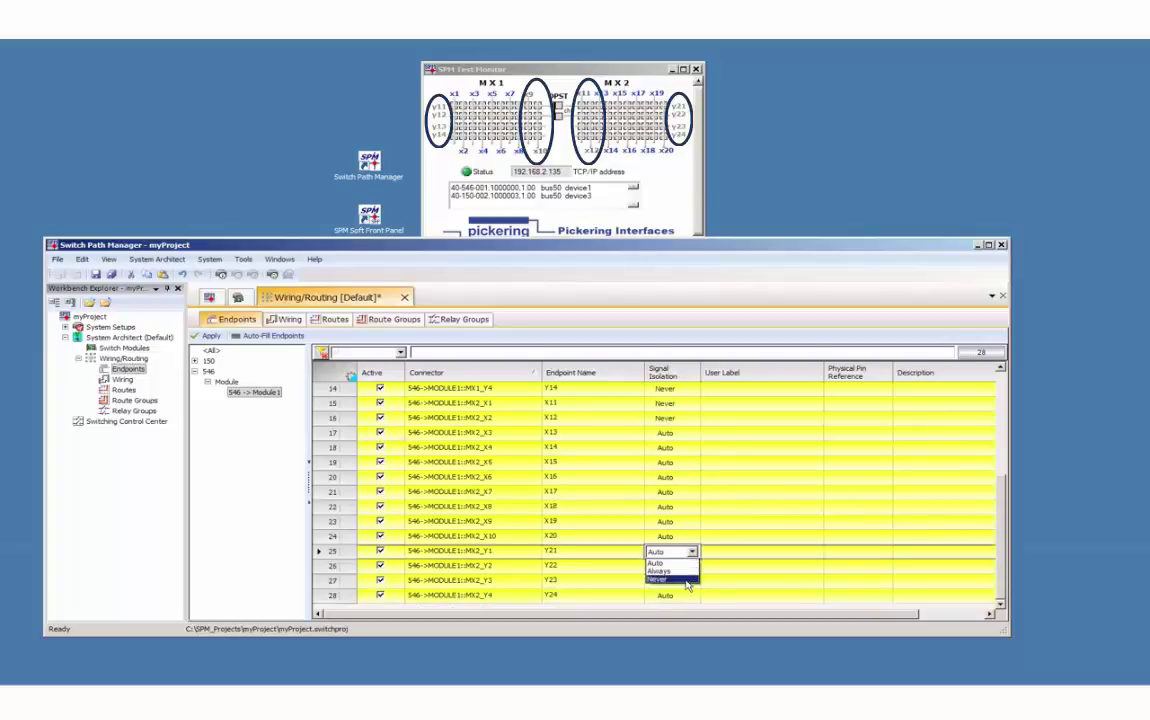
left_click(687, 580)
left_click_drag(696, 558, 709, 594)
left_click(208, 337)
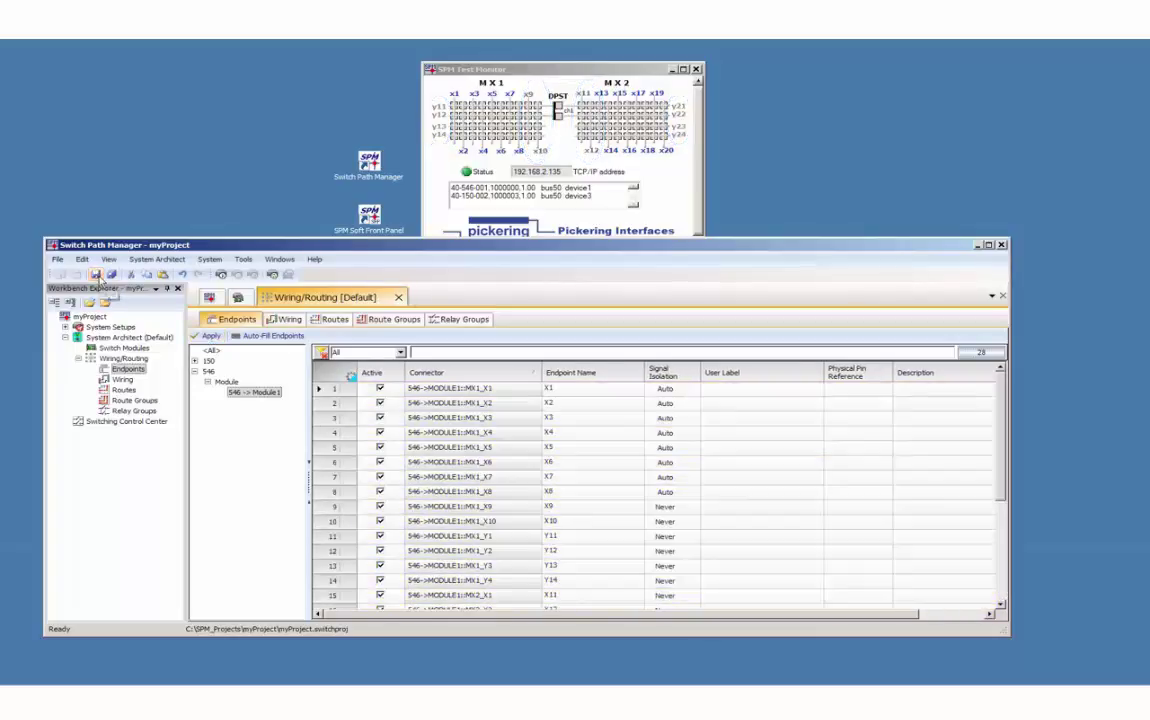
left_click(96, 275)
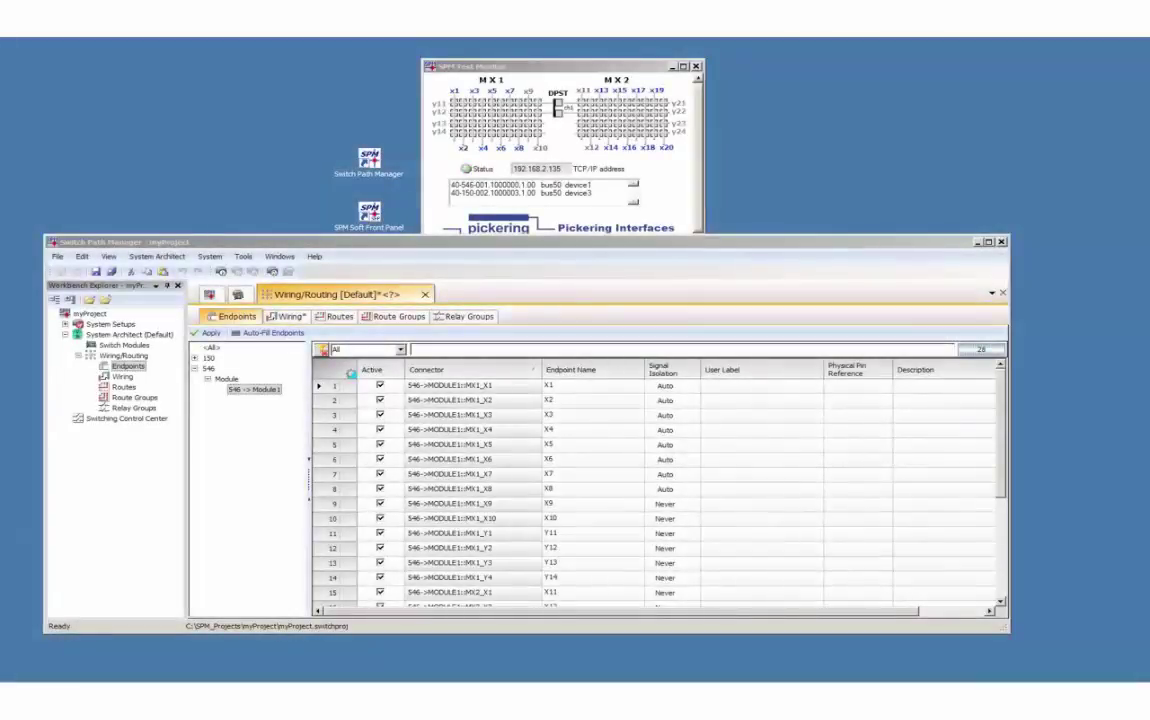
Add a wire to the project wiring with module 546 pin MX1_Y1 [Y11] as its from pin
left_click(118, 377)
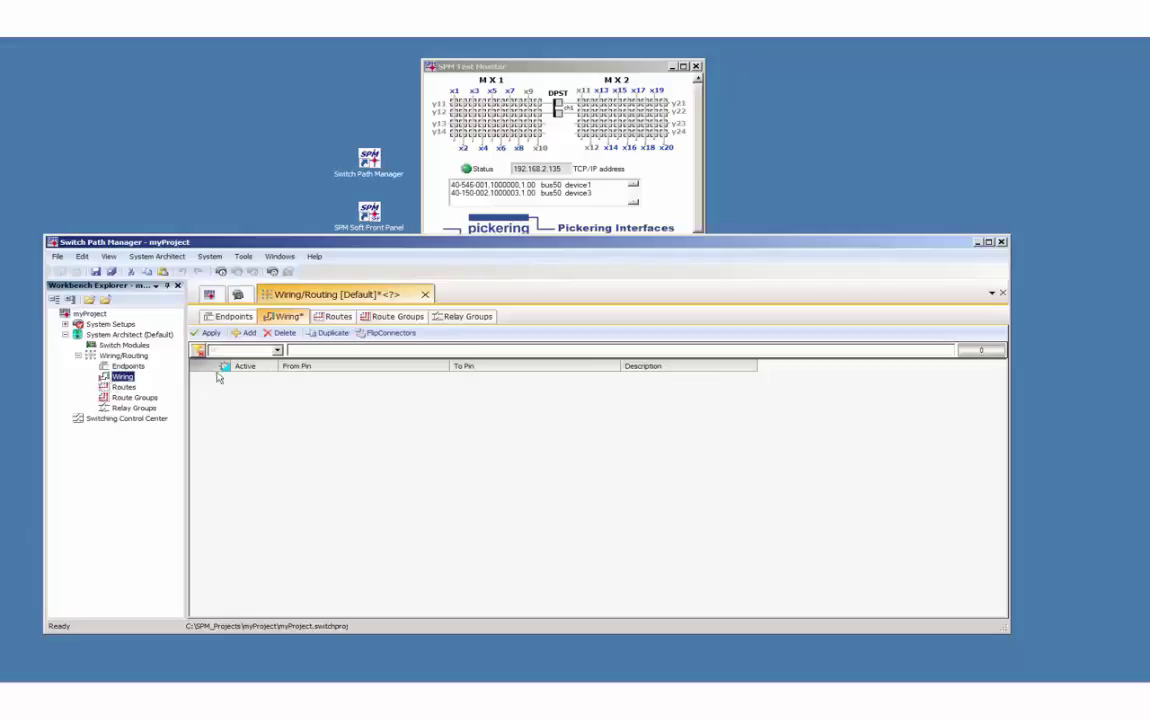
left_click(245, 332)
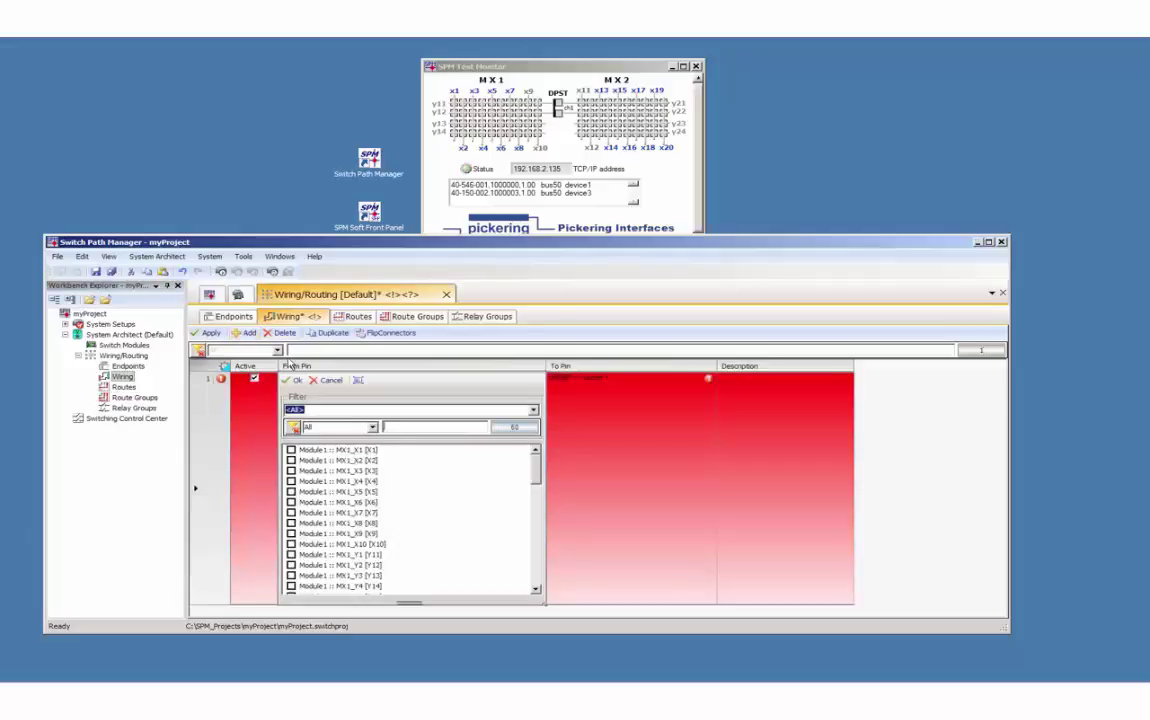
left_click(533, 411)
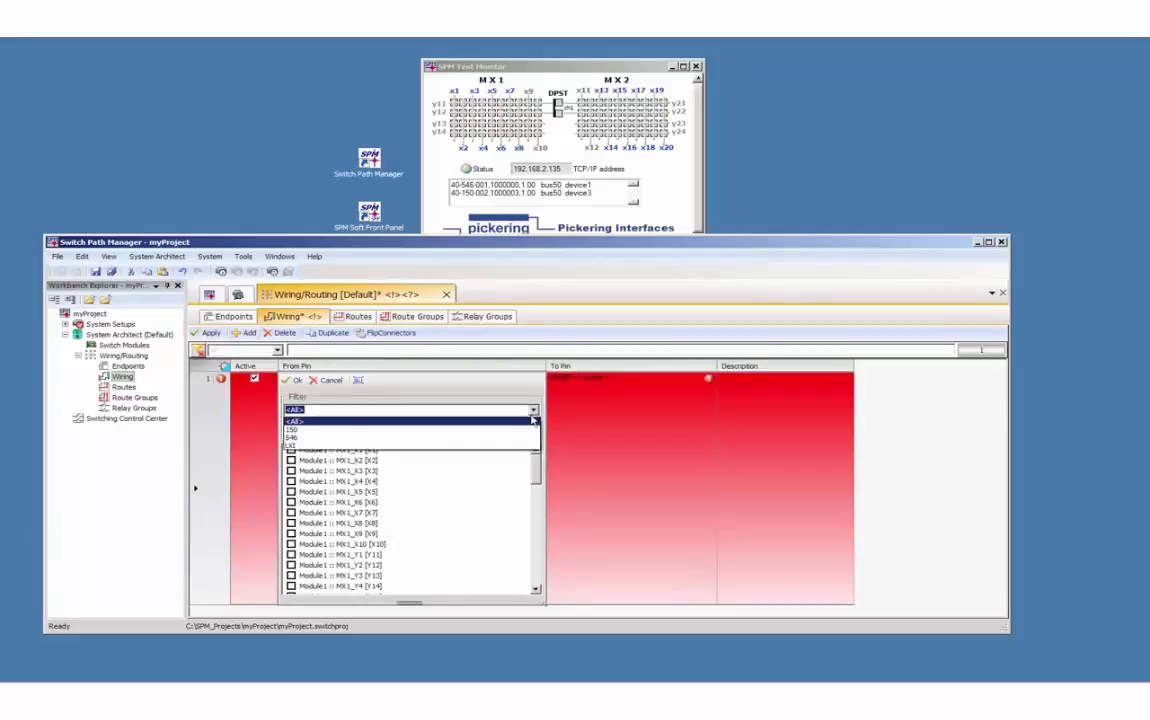
left_click(521, 441)
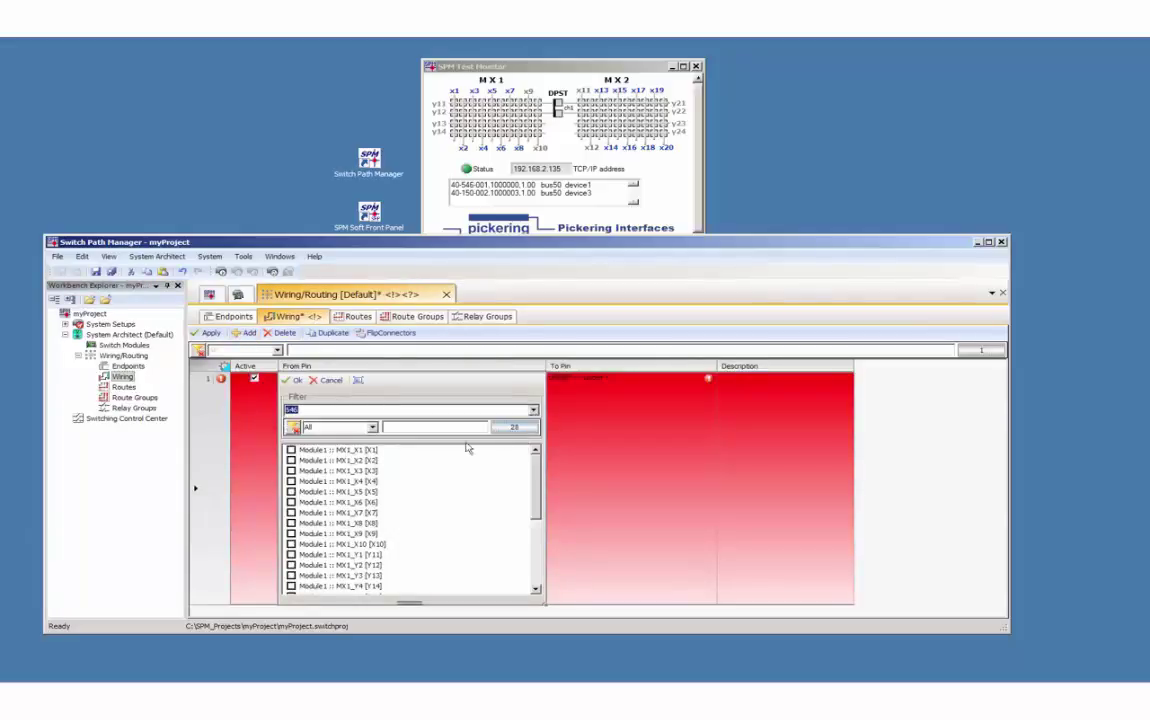
left_click(291, 554)
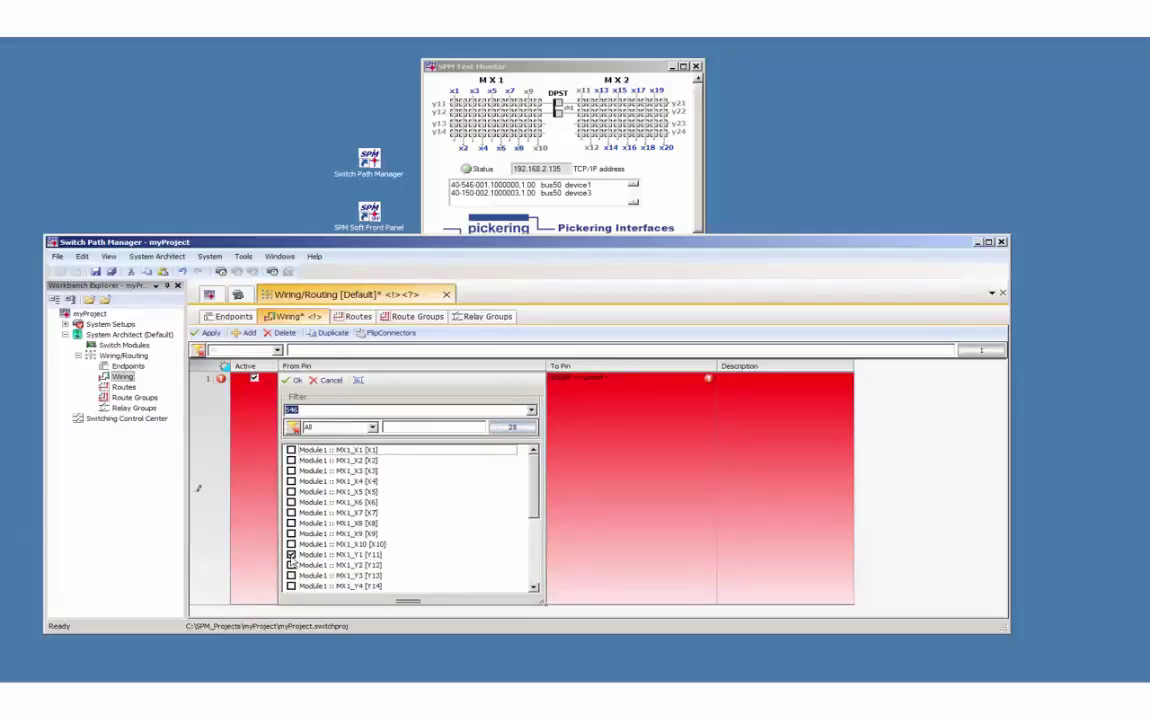
left_click(295, 380)
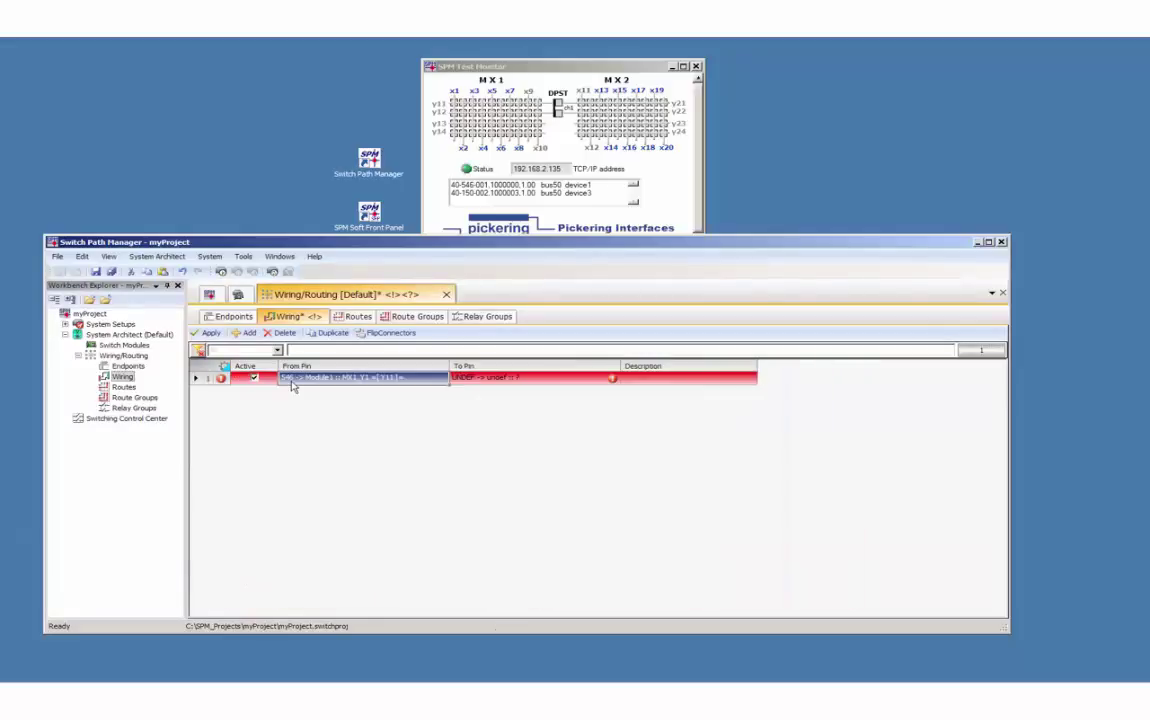
Set the first wire's to pin to C1.1 of module 150
left_click(529, 380)
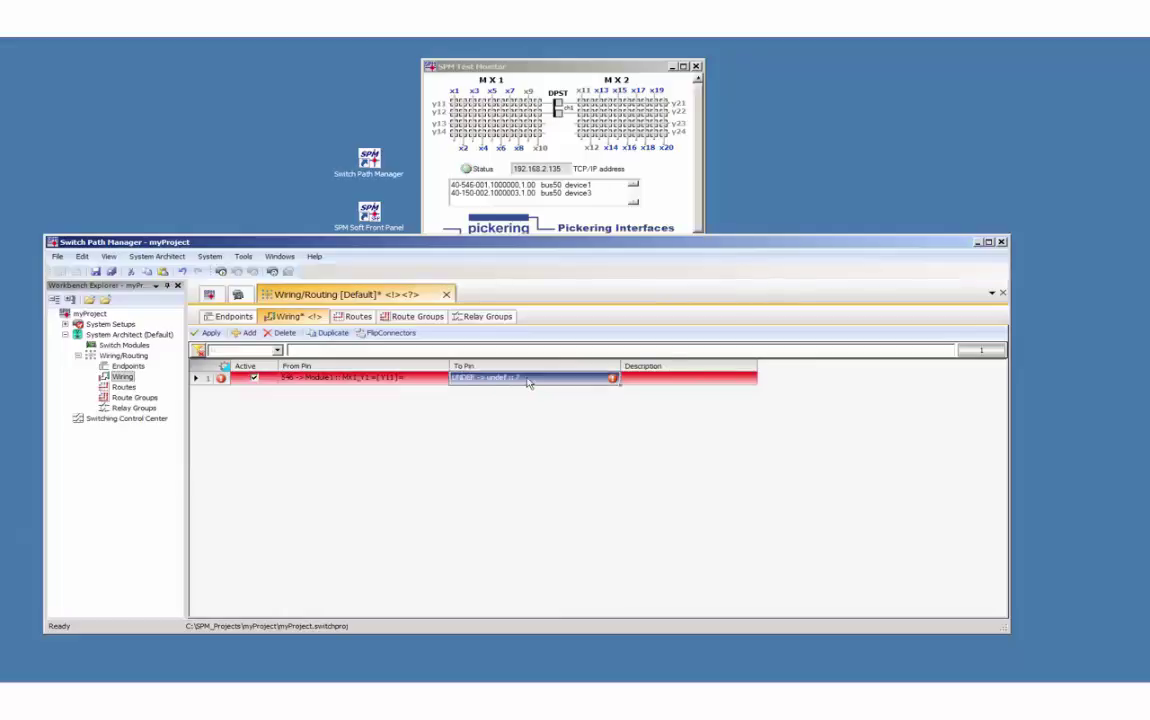
left_click(529, 383)
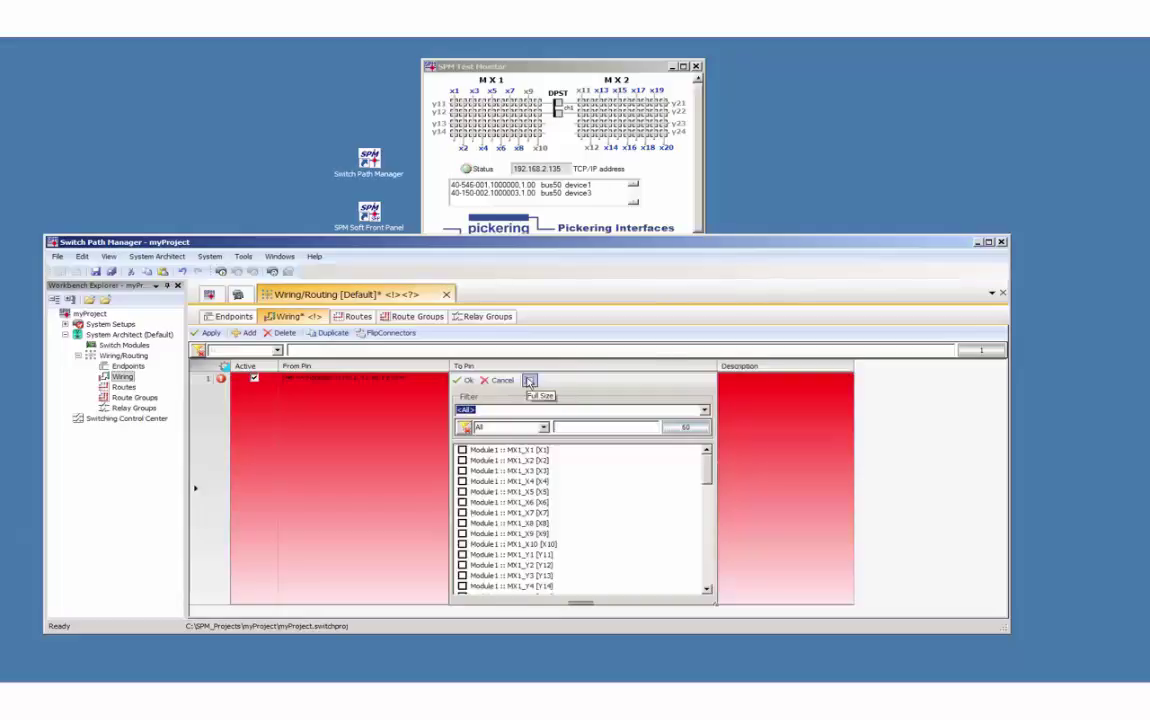
left_click(705, 413)
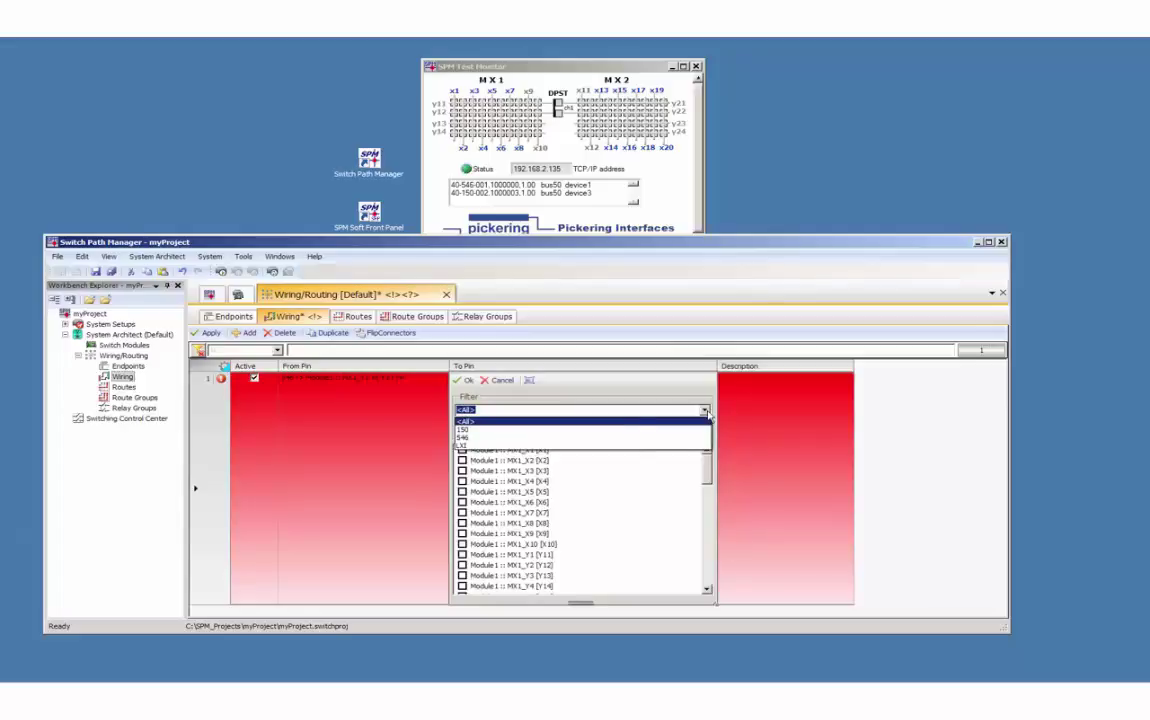
left_click(697, 429)
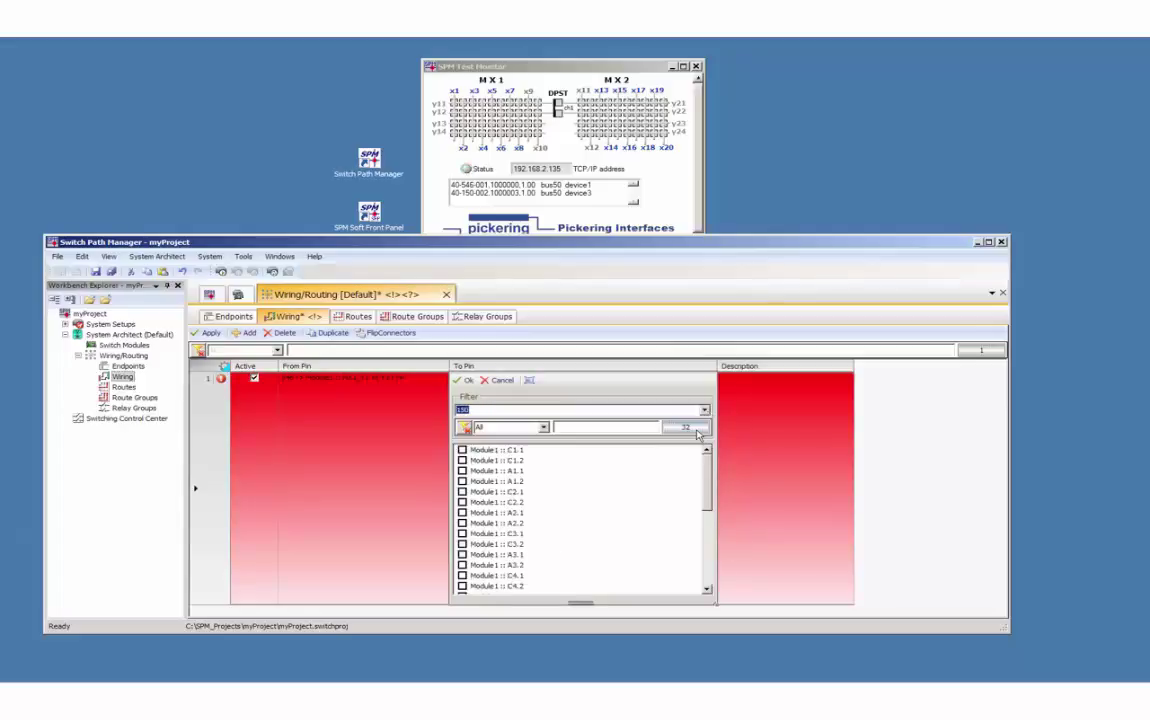
left_click(462, 450)
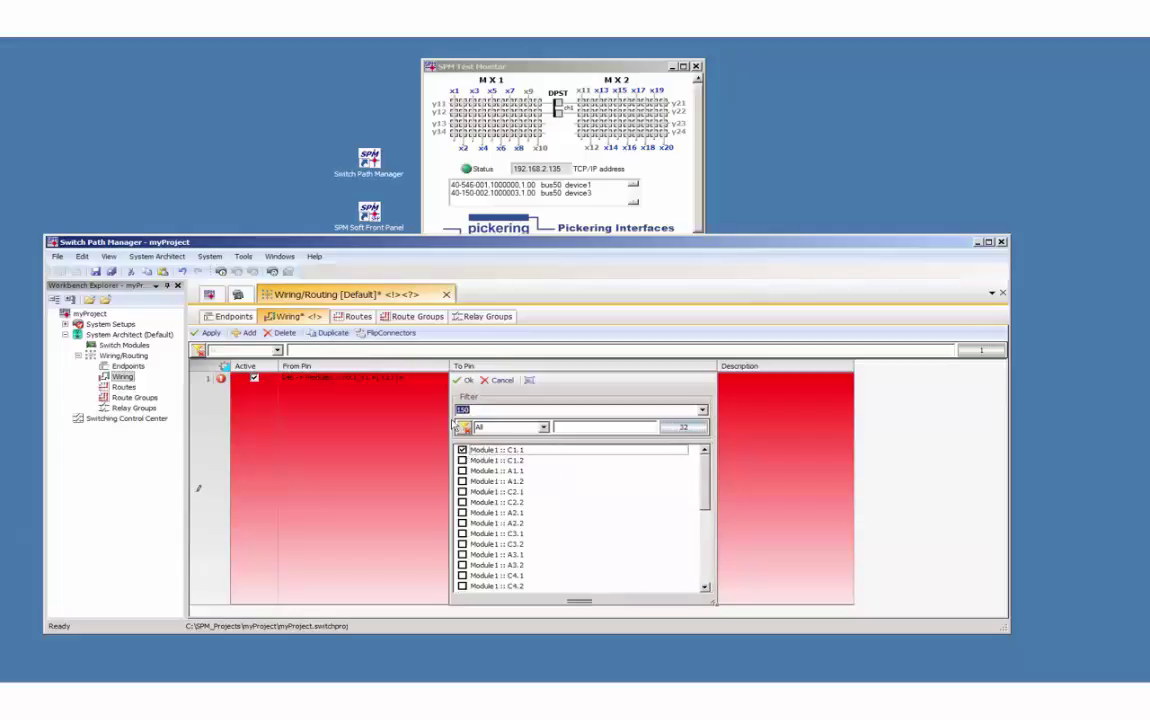
left_click(466, 381)
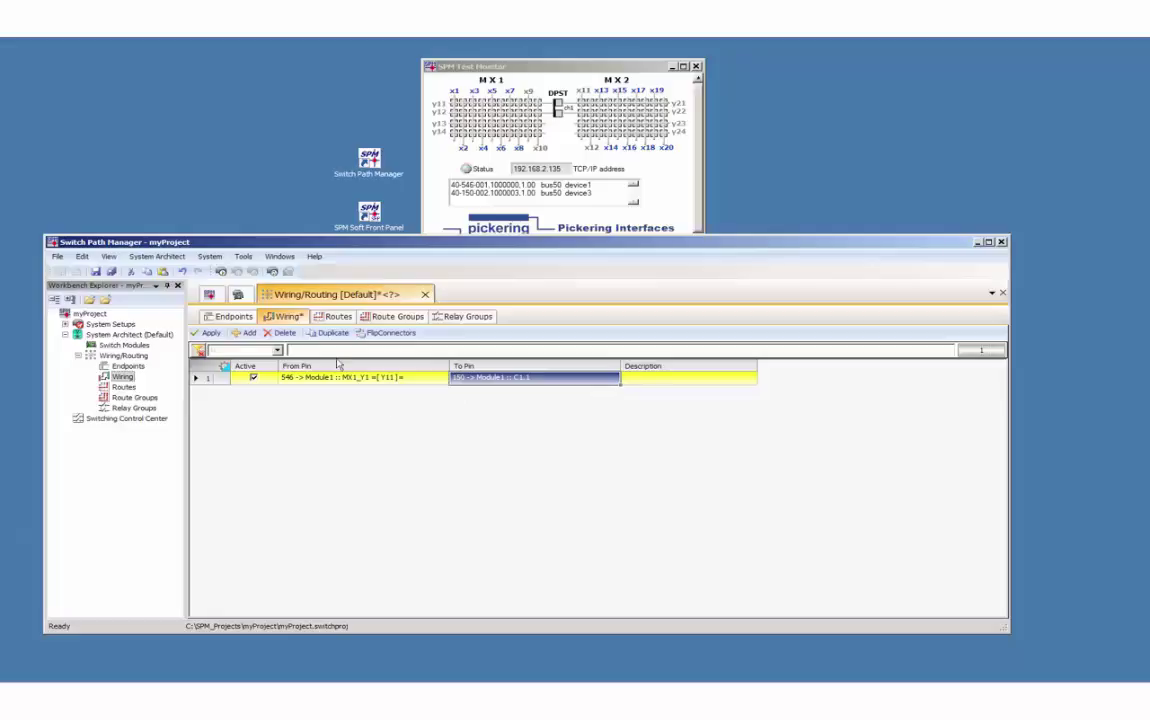
Add a second wire with pin A1.1 of module 150 as its from pin
left_click(244, 332)
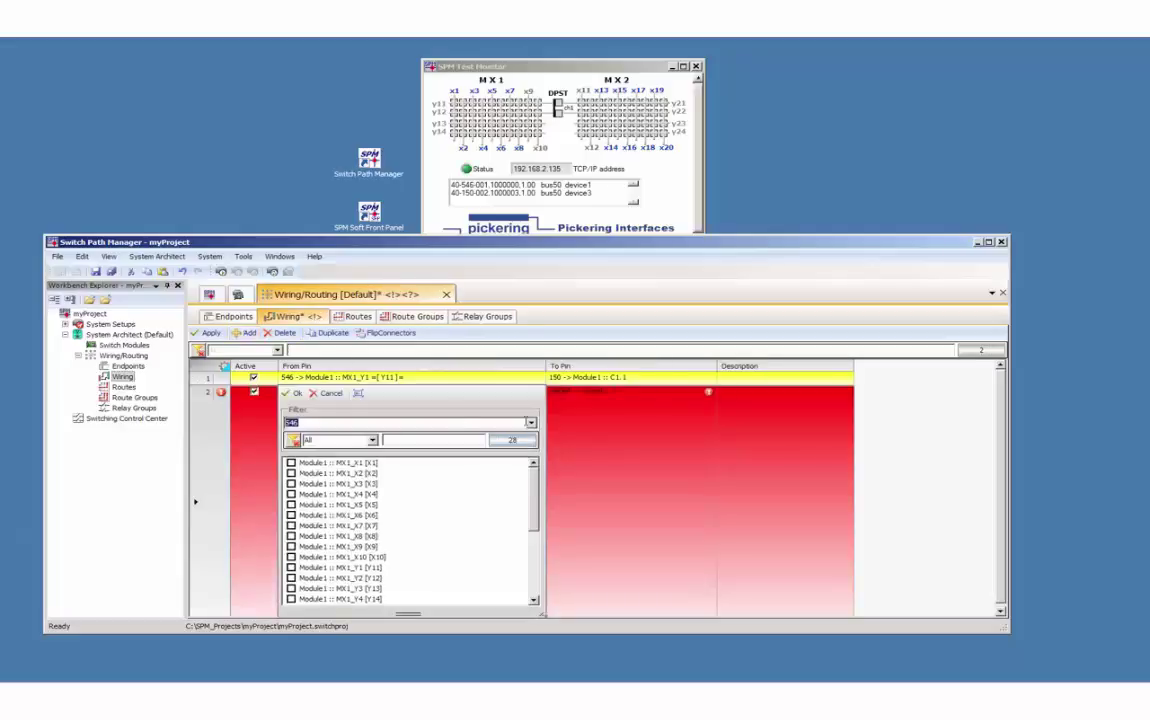
left_click(458, 422)
left_click(457, 445)
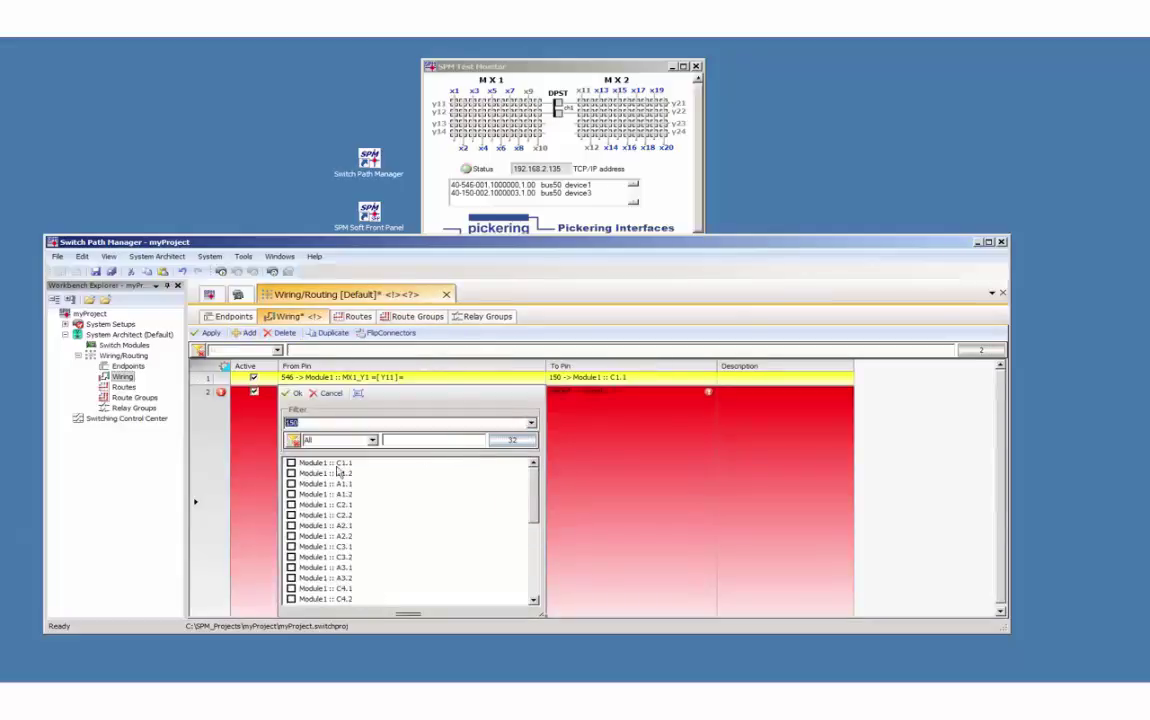
left_click(291, 483)
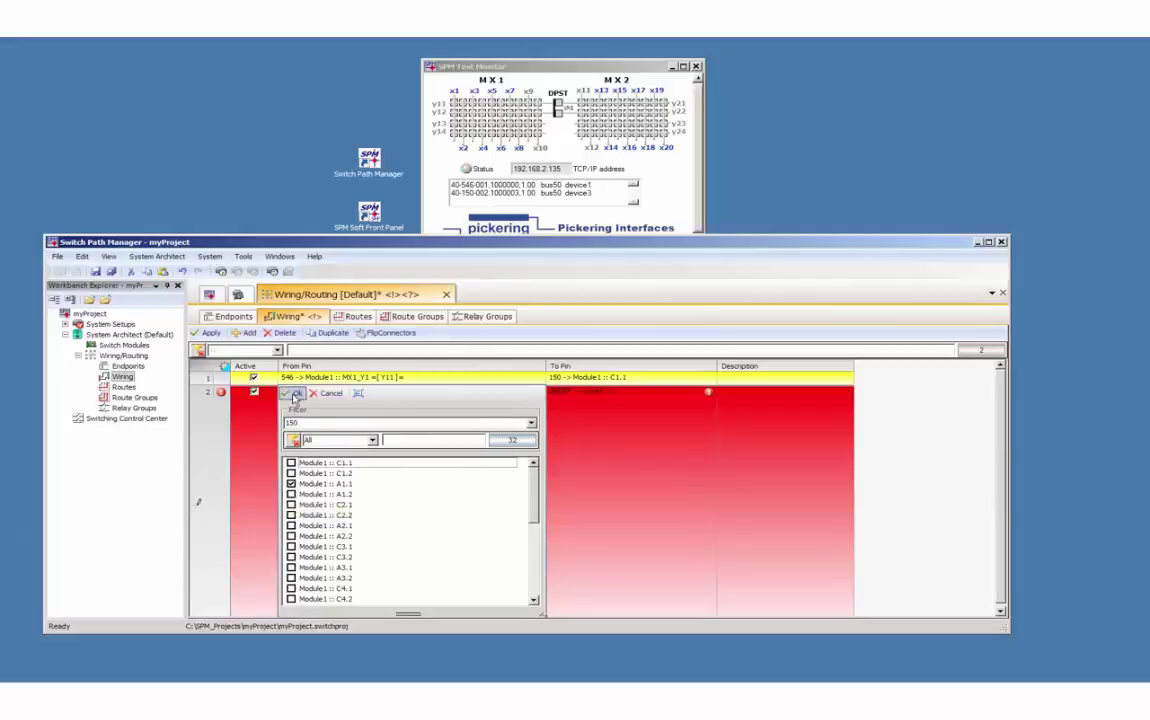
left_click(297, 392)
Set the second wire's to pin to MX2_Y1 [Y21] of module 546
left_click(484, 392)
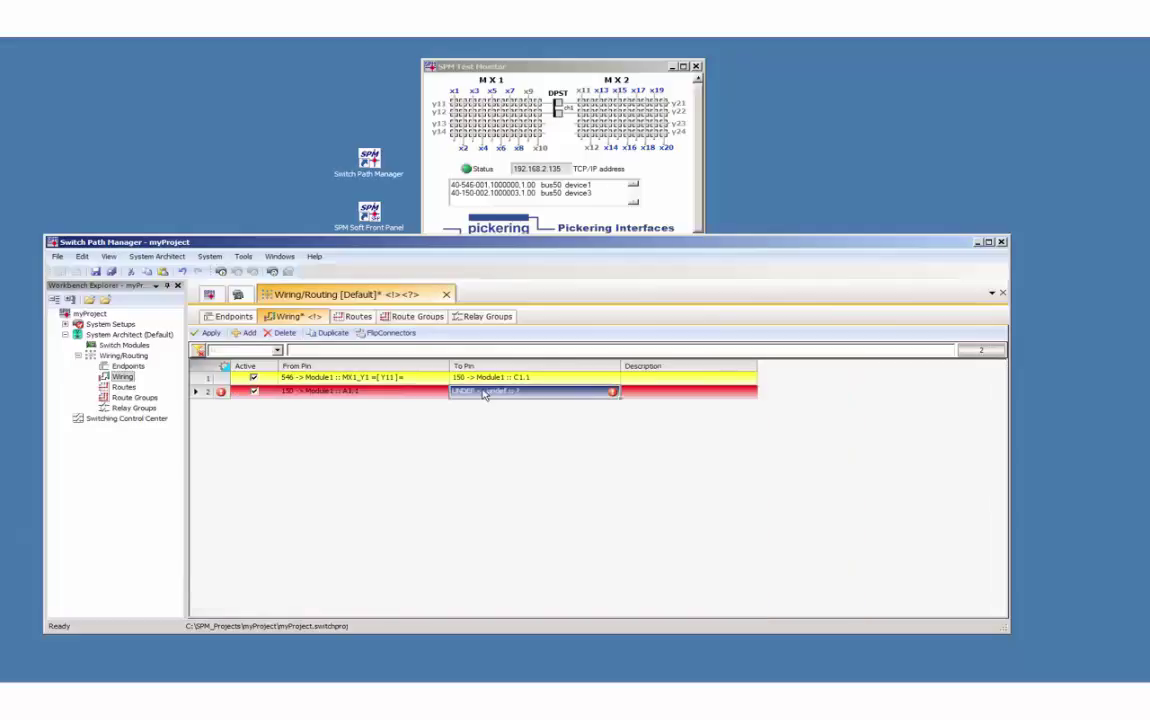
left_click(484, 392)
left_click(580, 423)
left_click(581, 450)
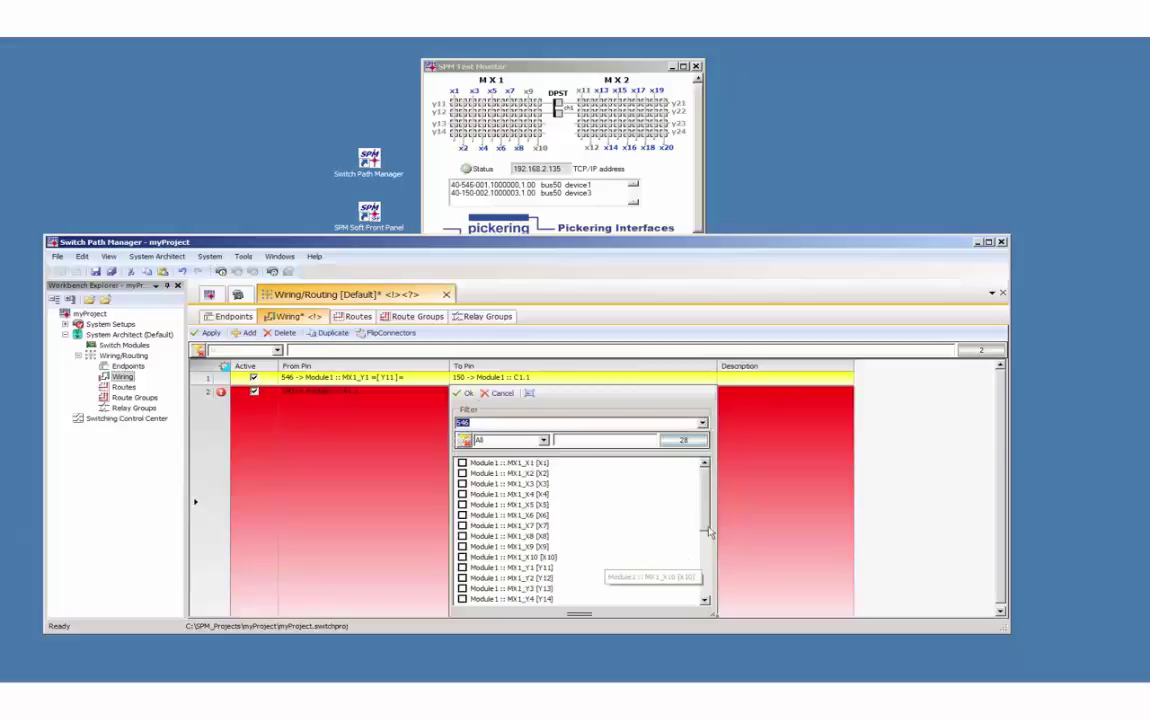
scroll(705, 540, "down", 1)
scroll(705, 540, "down", 3)
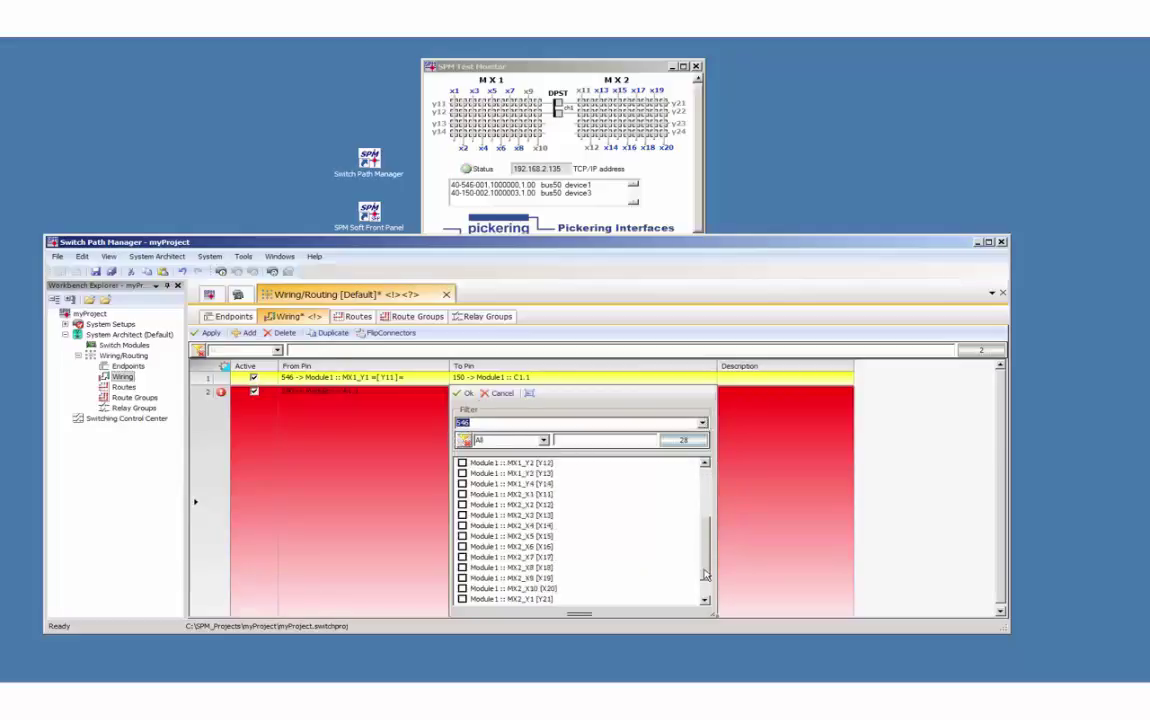
left_click(462, 599)
left_click(465, 393)
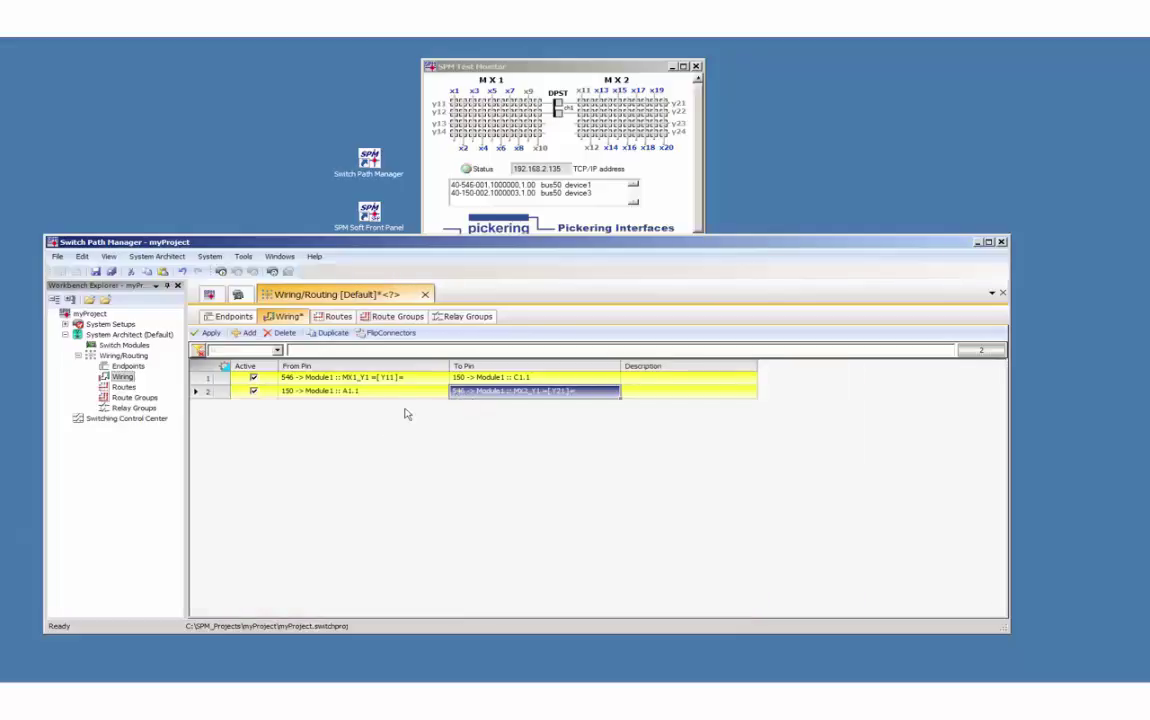
Duplicate the two existing wires together
left_click(203, 379)
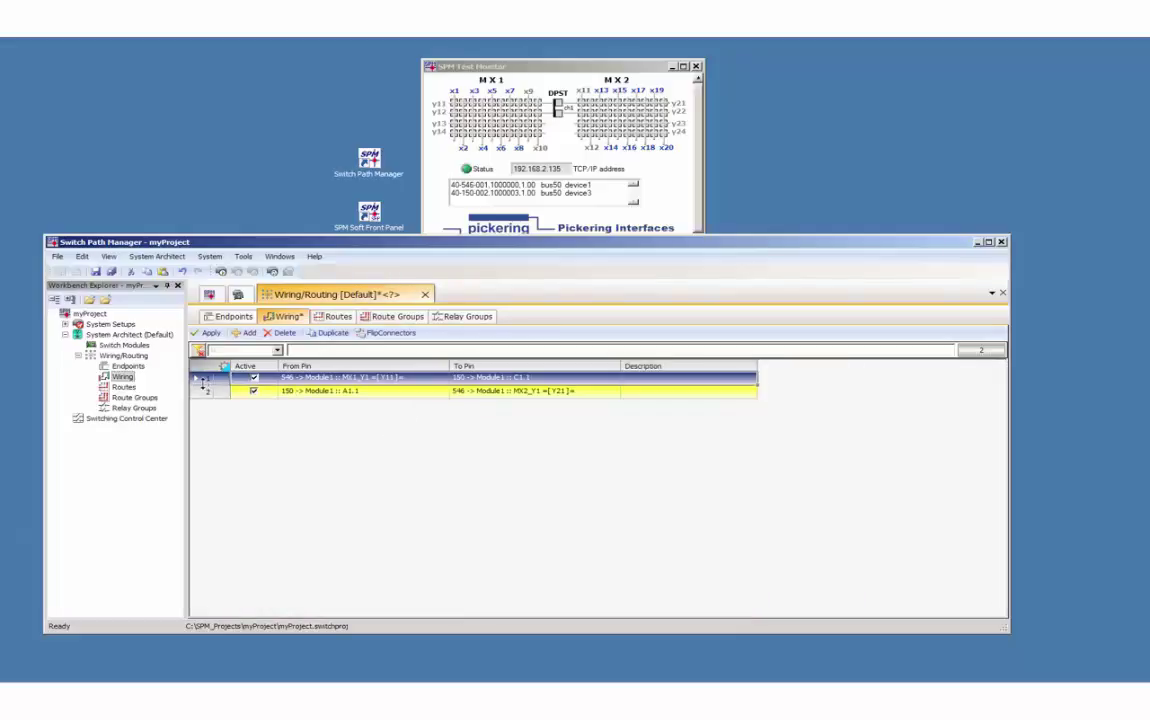
left_click(205, 392, "shift")
left_click(333, 332)
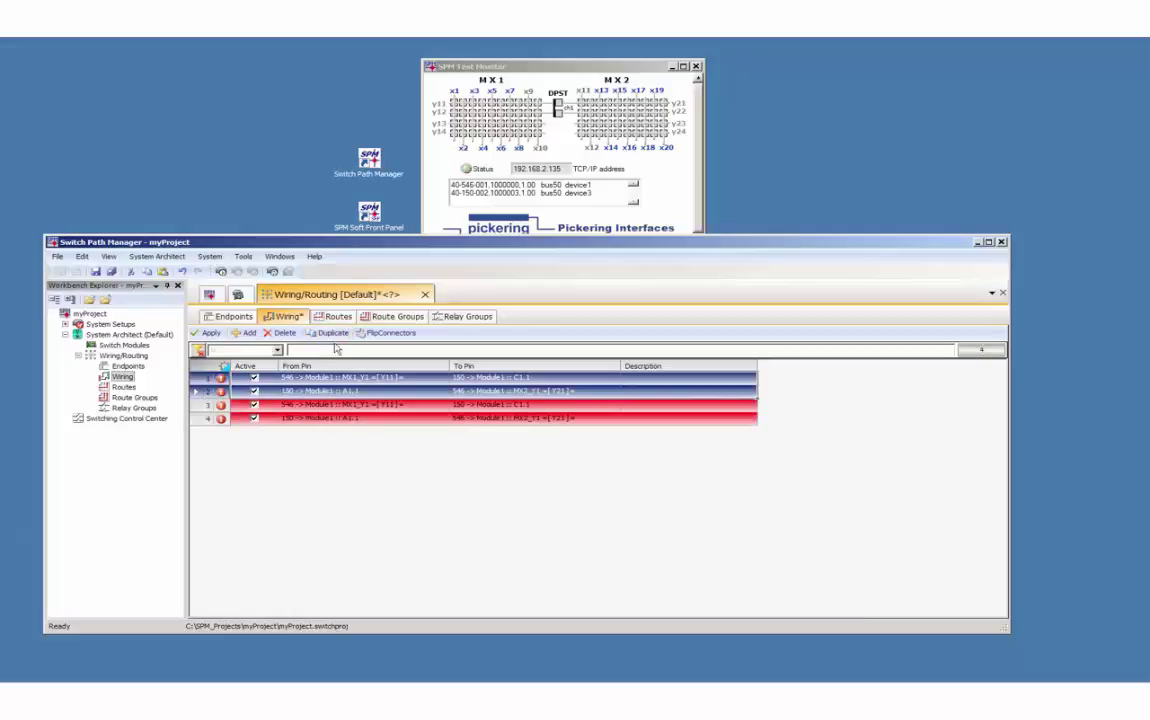
left_click(365, 377)
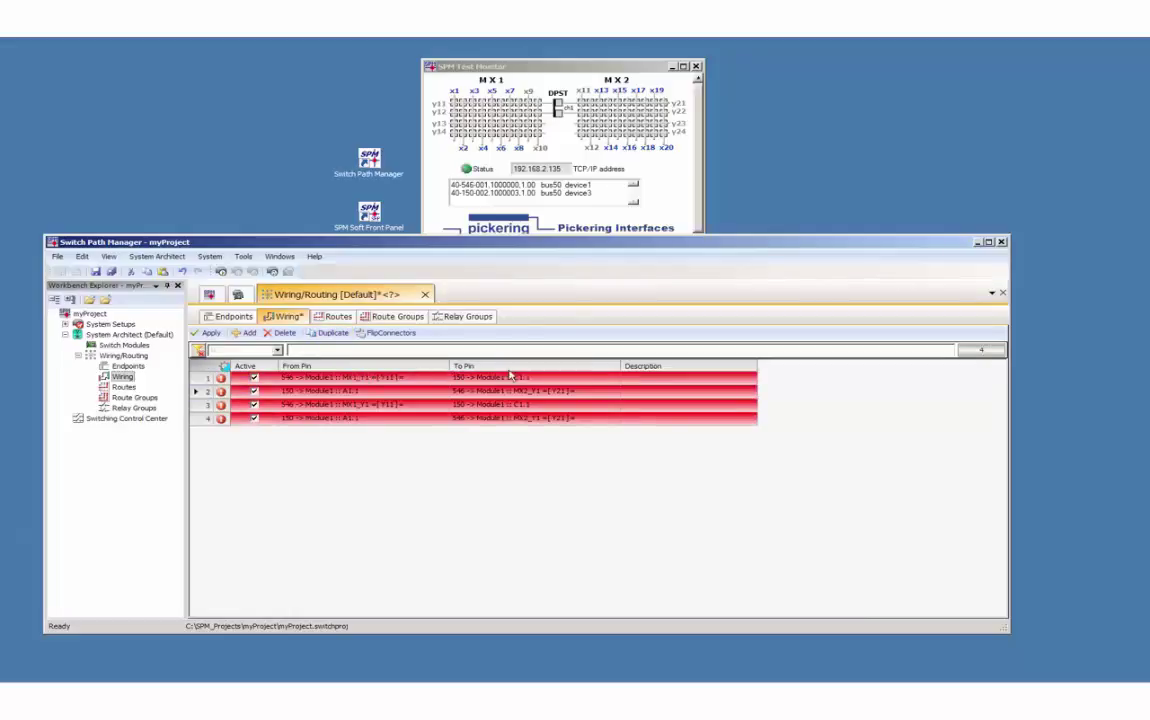
Change the third wire to run from 546->MODULE1::MX1_Y2 to 150->MODULE1::C1.2
left_click(386, 408)
left_click(388, 407)
left_click(392, 406)
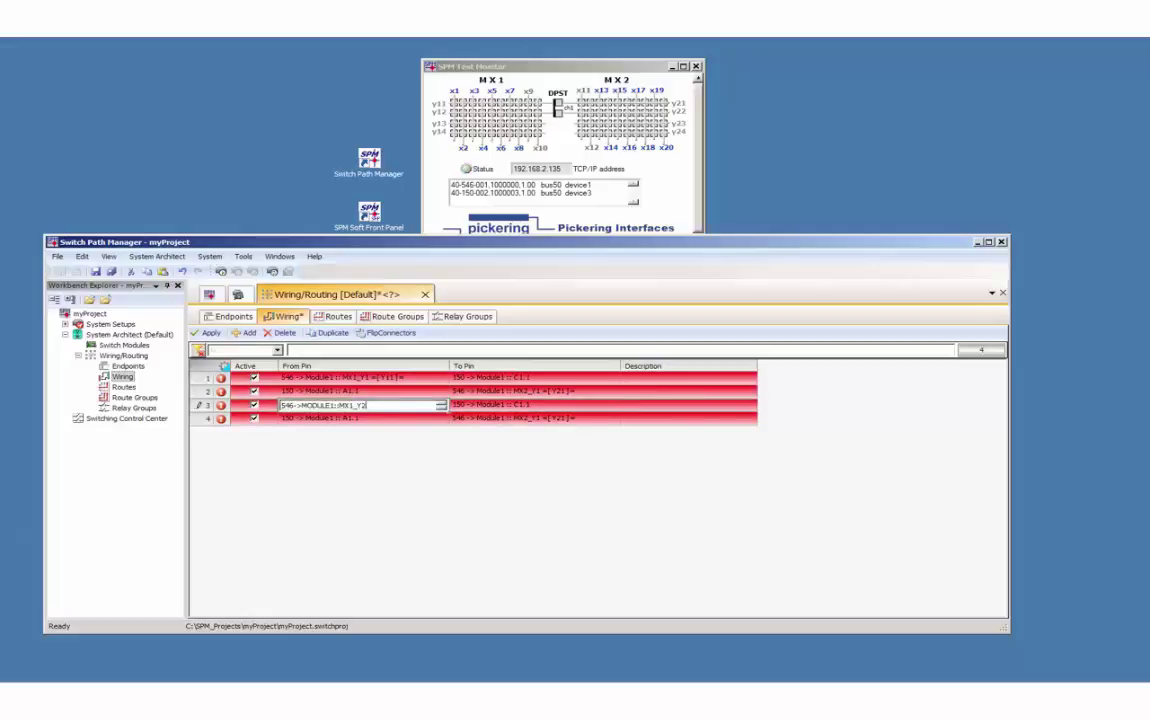
left_click(541, 406)
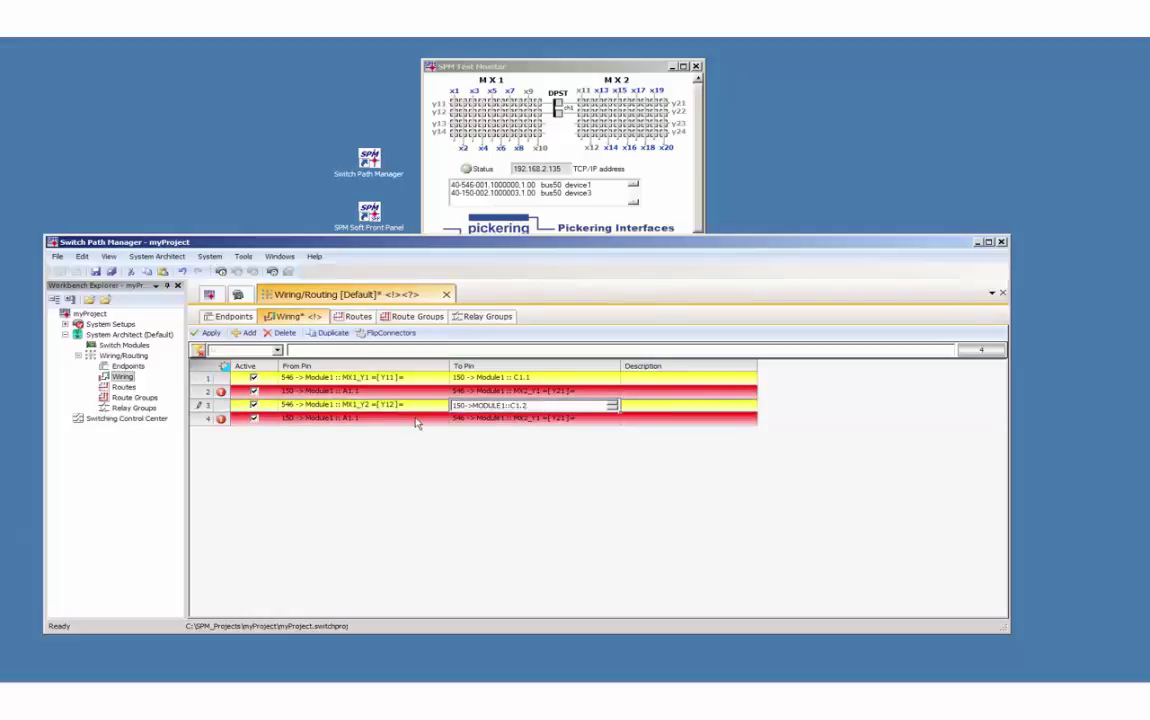
Change the fourth wire to run from 150->MODULE1::A1.2 to 546->MODULE1::MX2_Y2 and apply the wiring
left_click(381, 420)
left_click(383, 420)
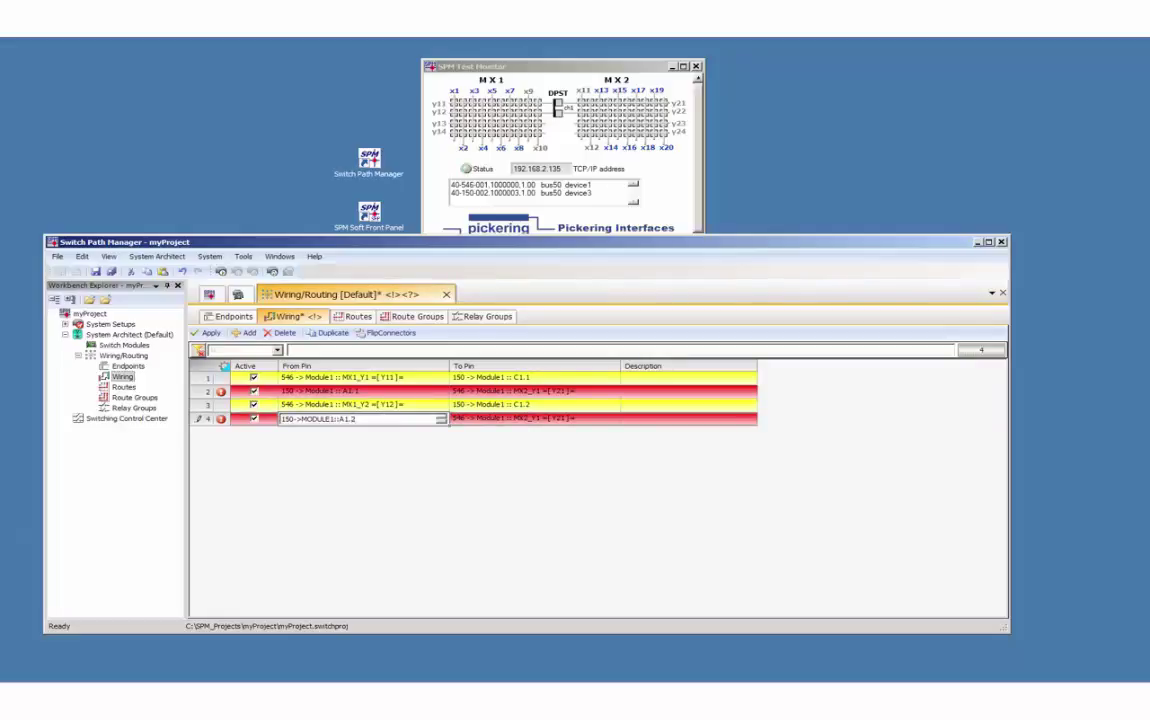
left_click(510, 419)
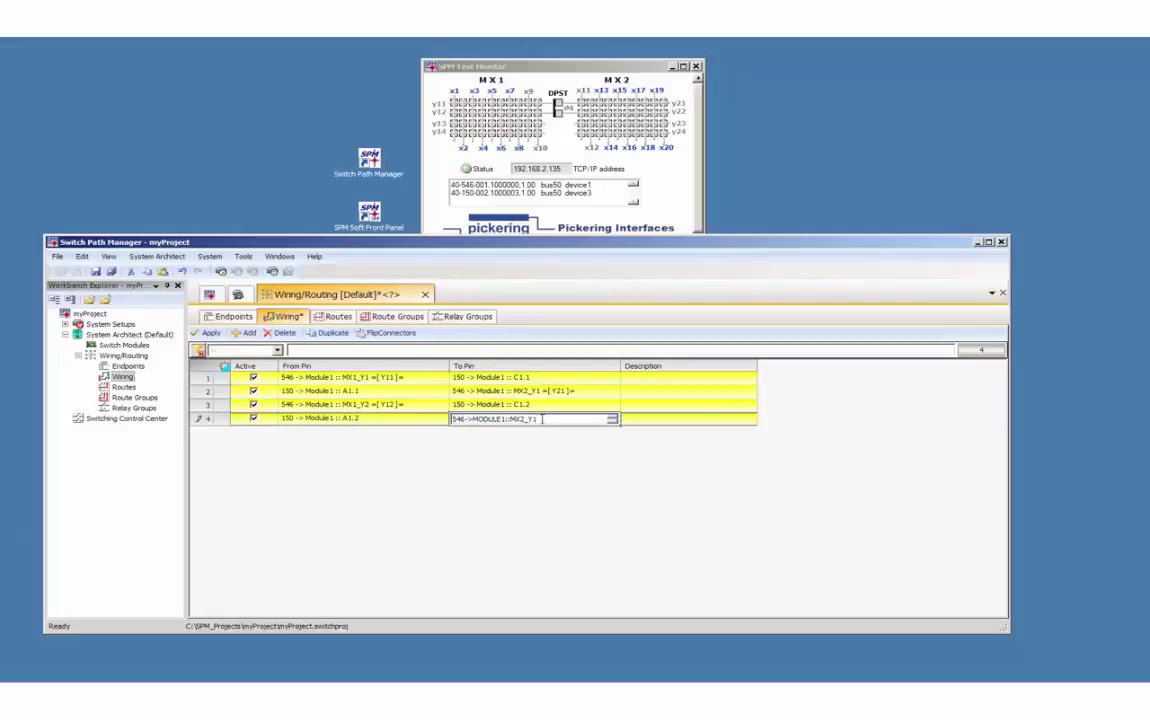
type("546->MODULE1::MX2_Y2")
key("Return")
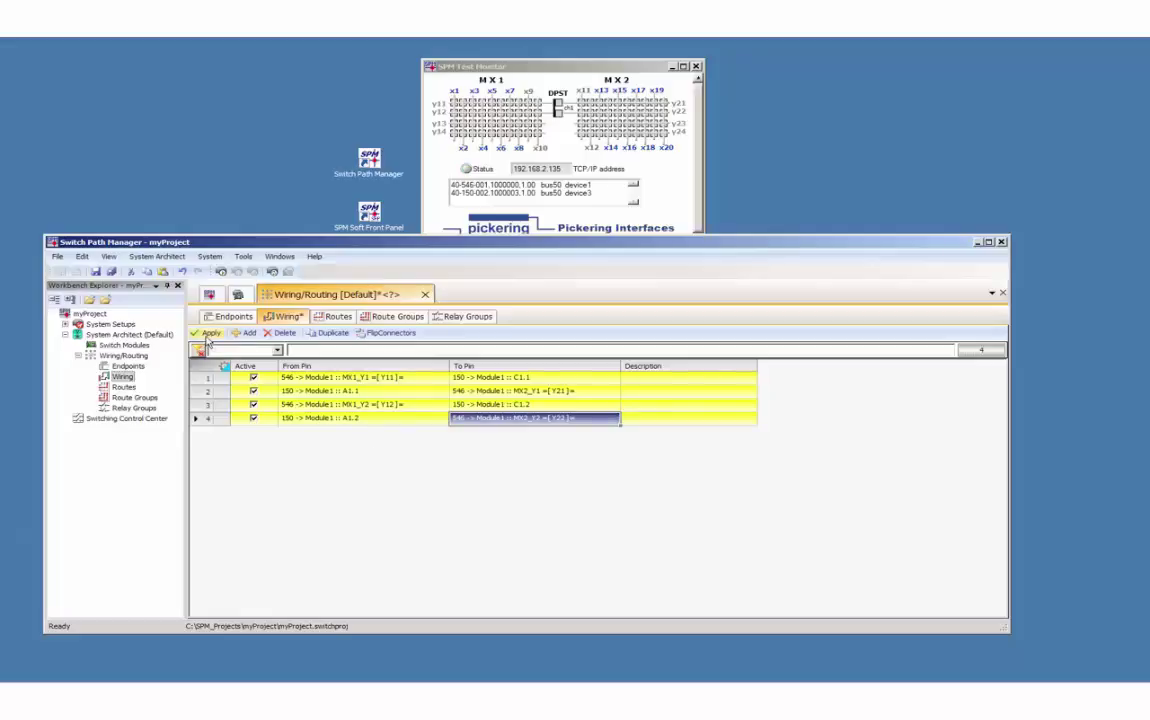
left_click(209, 334)
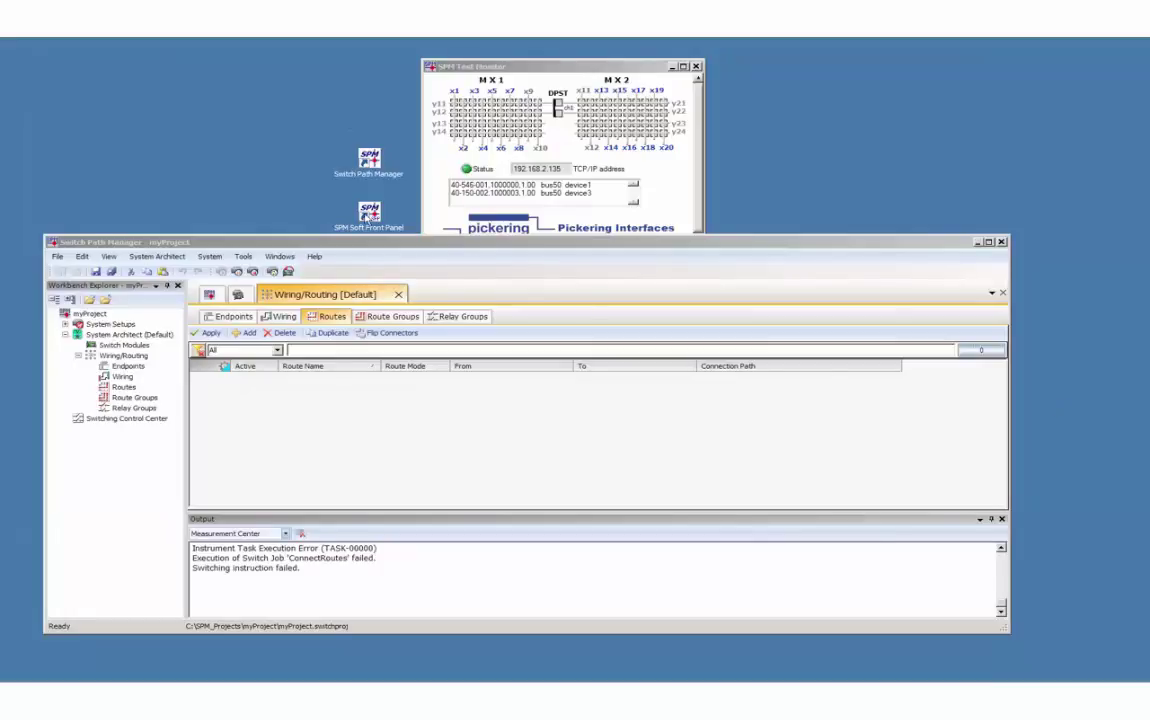
Launch the SPM Soft Front Panel and boot the current project online
left_click(372, 218)
double_click(372, 216)
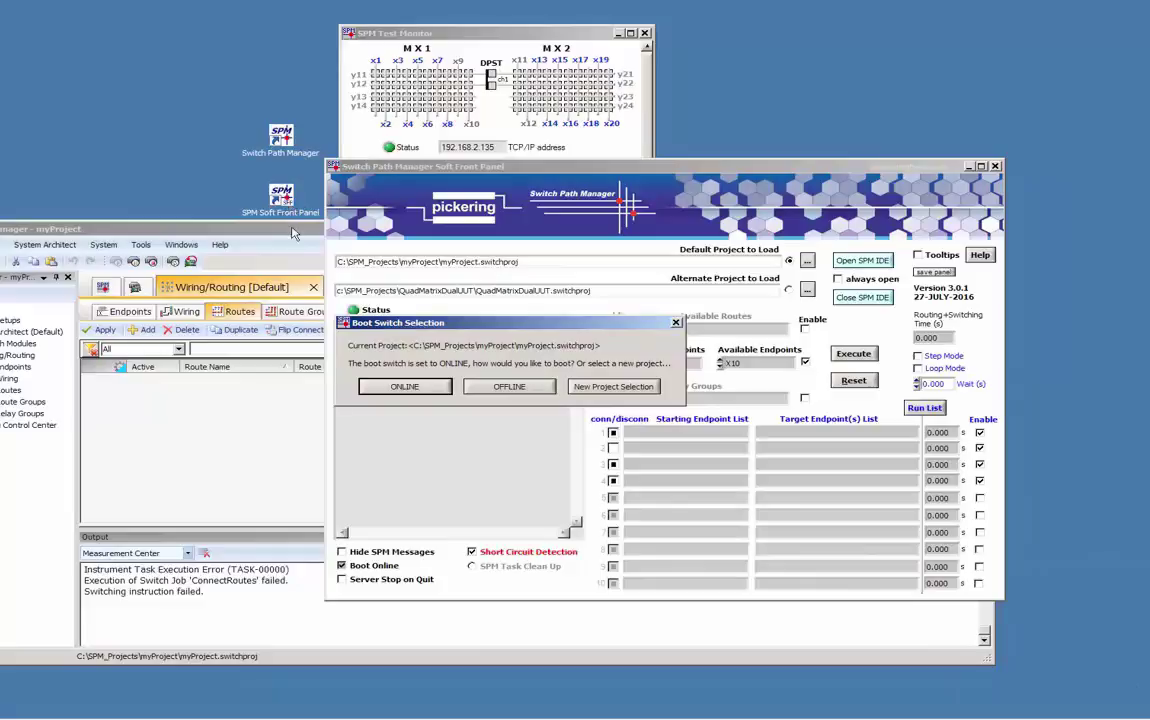
left_click(395, 388)
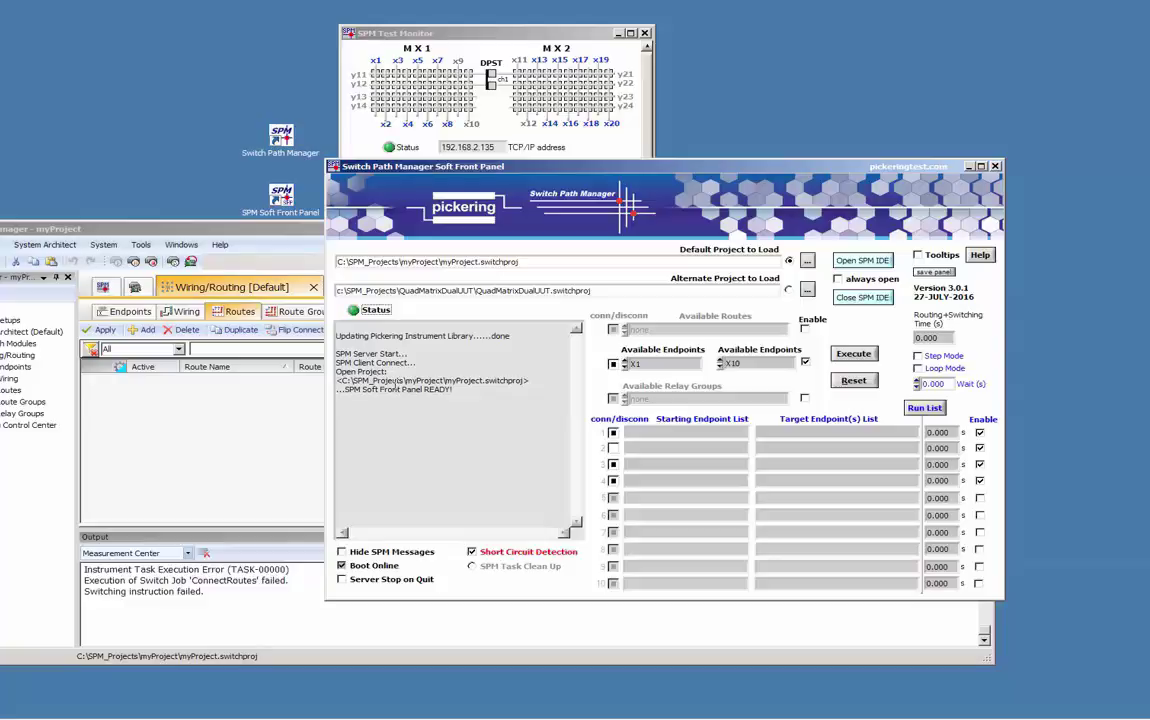
Try the available routes and relay groups as the enabled selection and return to available endpoints
left_click(804, 329)
left_click(806, 362)
left_click(805, 399)
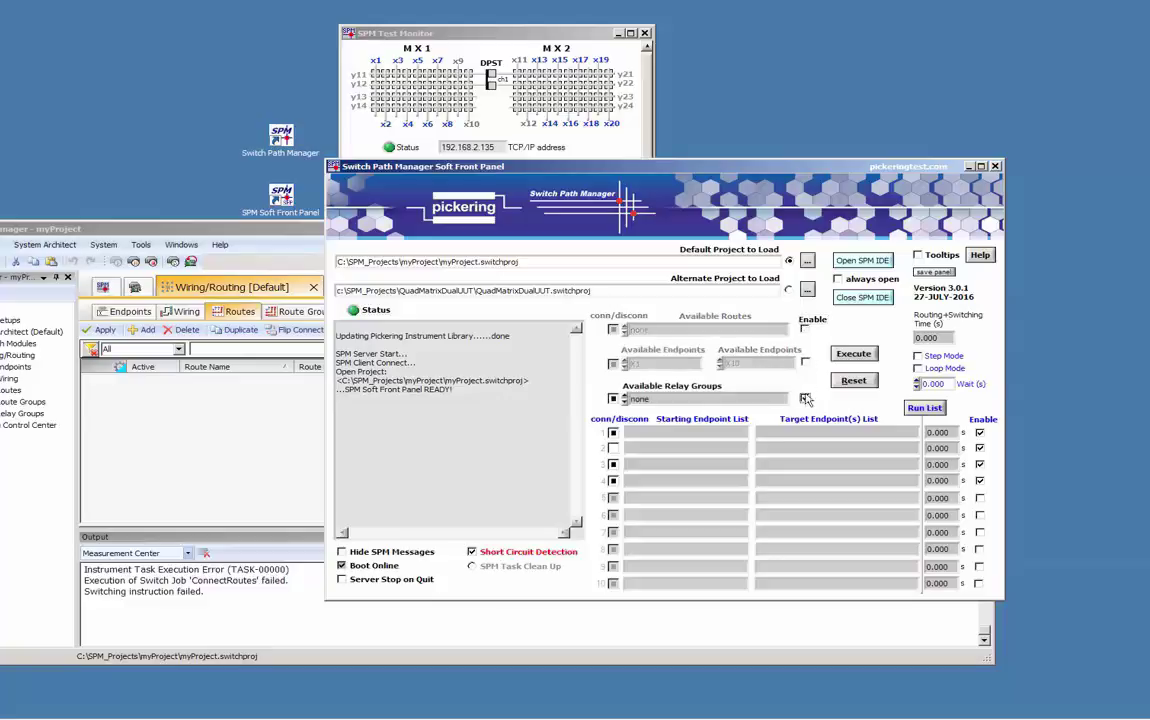
left_click(806, 363)
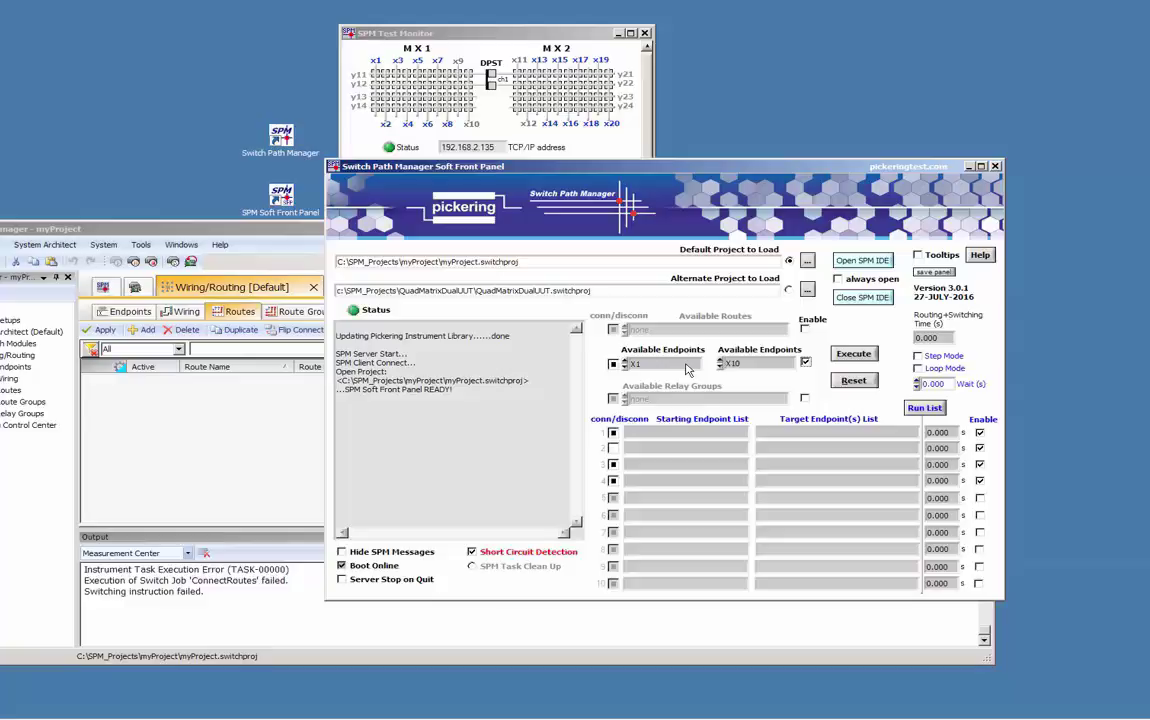
Connect endpoint X2 to endpoint X5 by executing a single endpoint connection
left_click(686, 370)
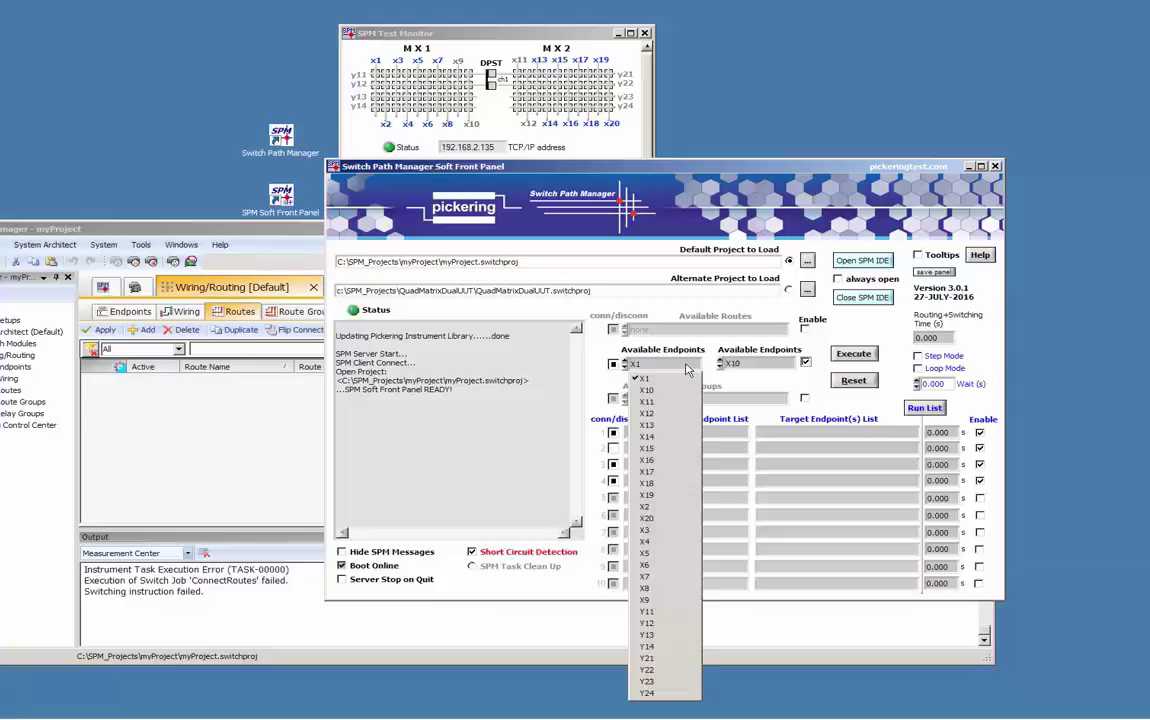
left_click(678, 511)
left_click(750, 364)
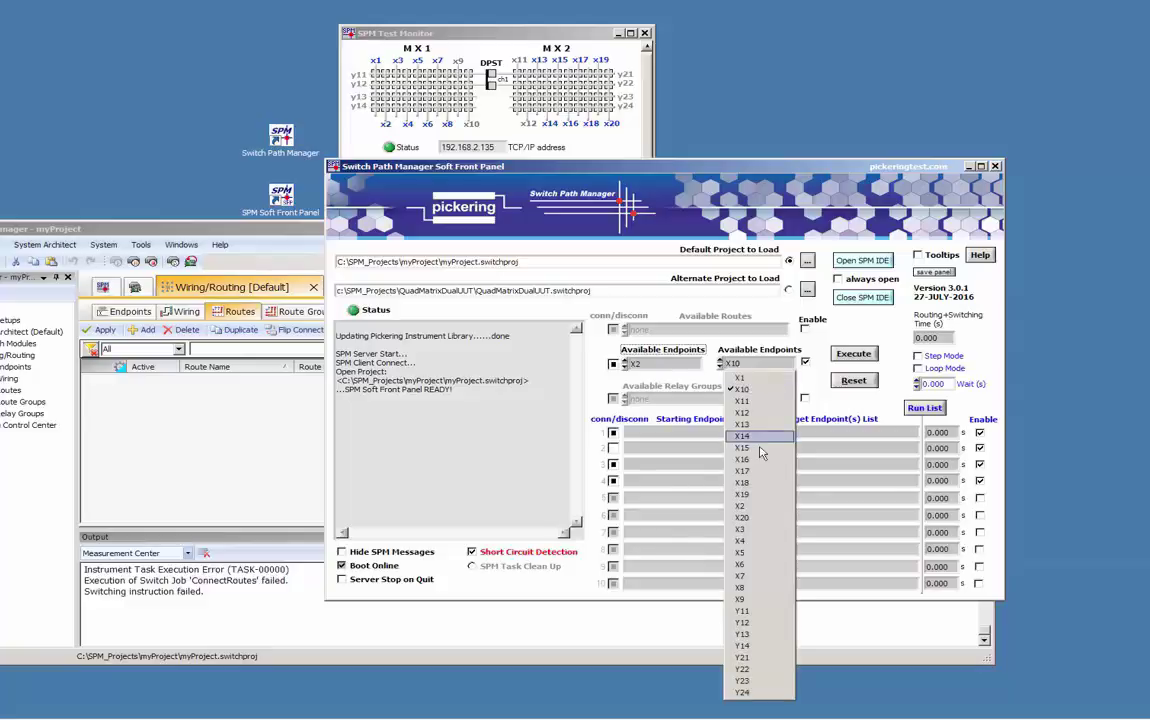
left_click(761, 553)
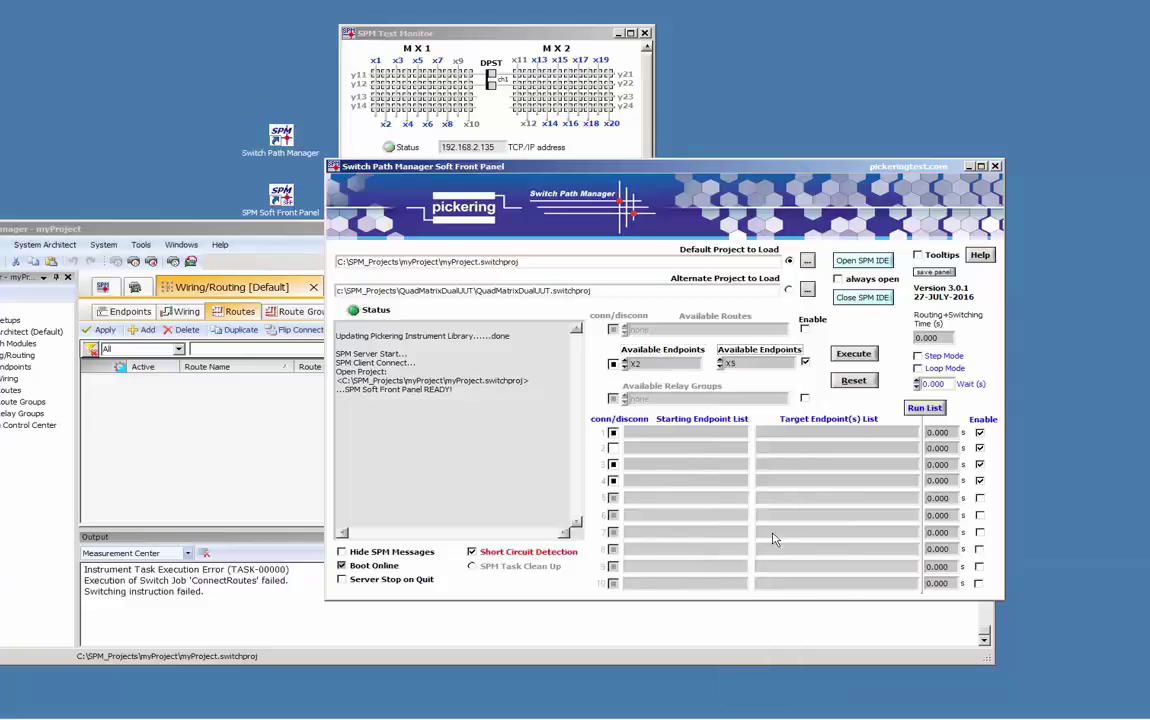
left_click(866, 357)
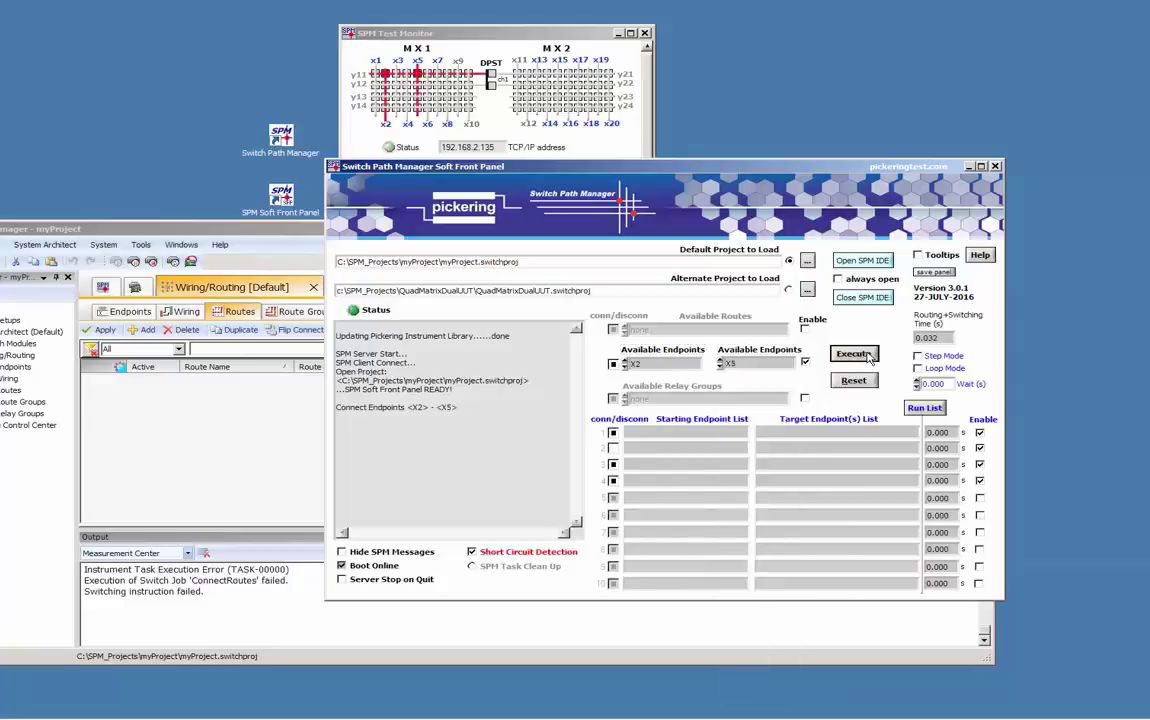
Connect endpoint X7 to endpoint X15 by executing a single endpoint connection
left_click(686, 364)
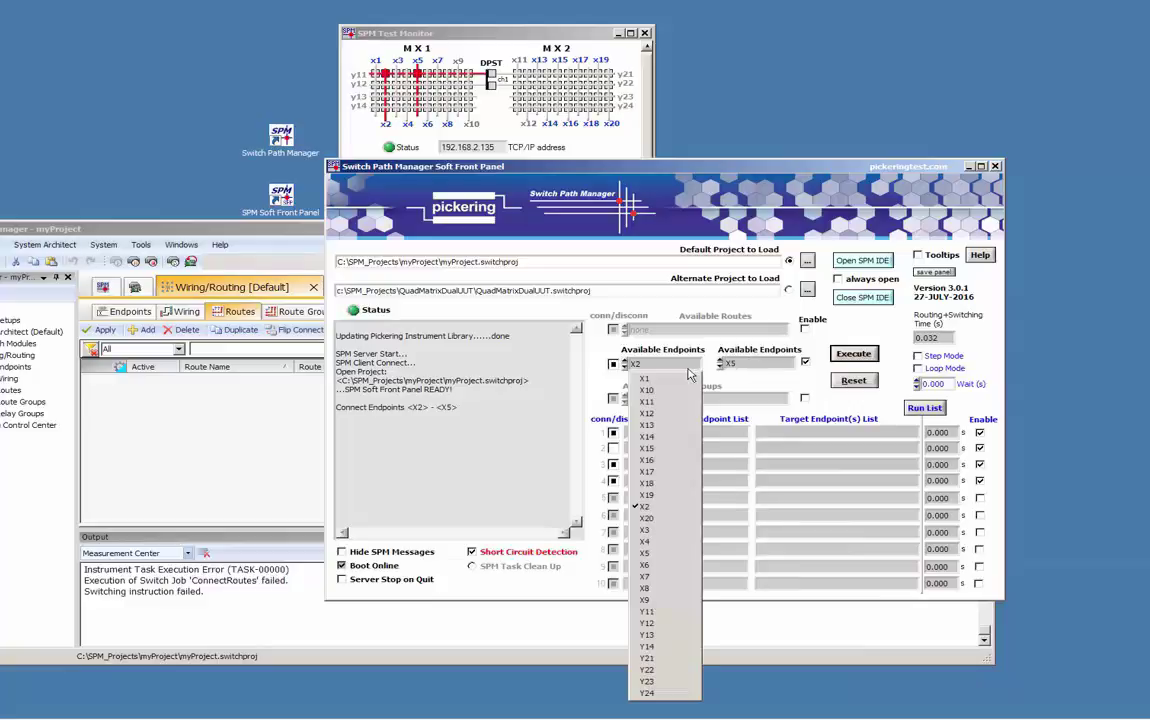
left_click(675, 586)
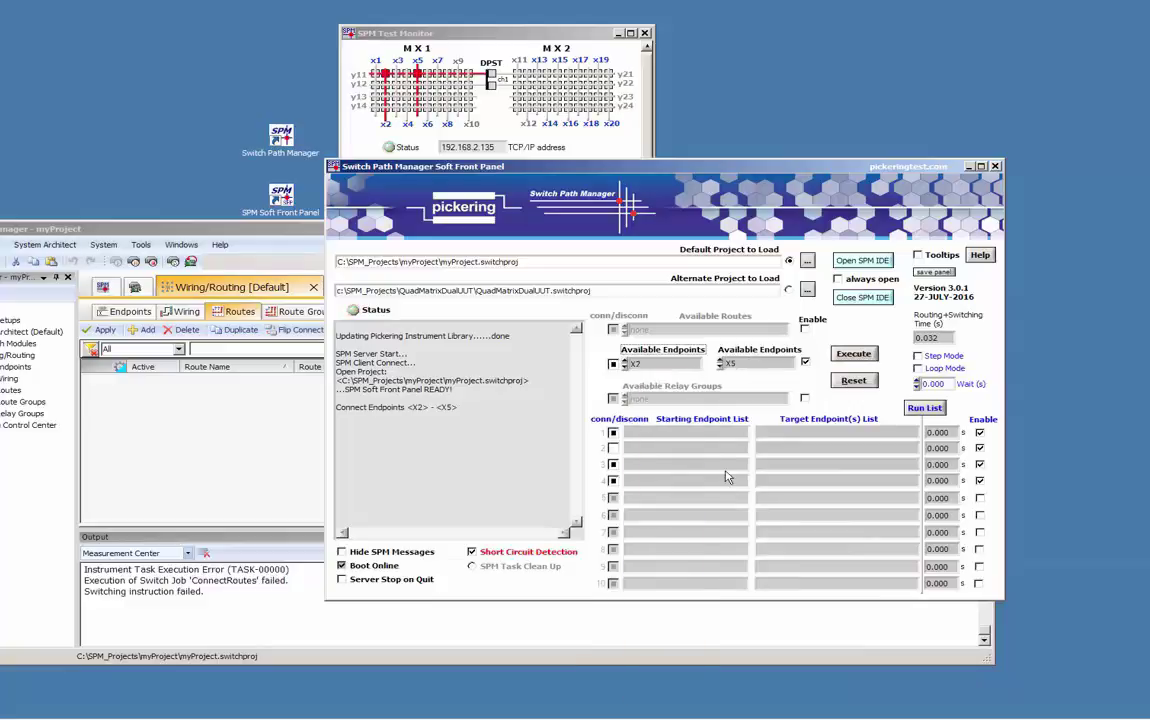
left_click(752, 364)
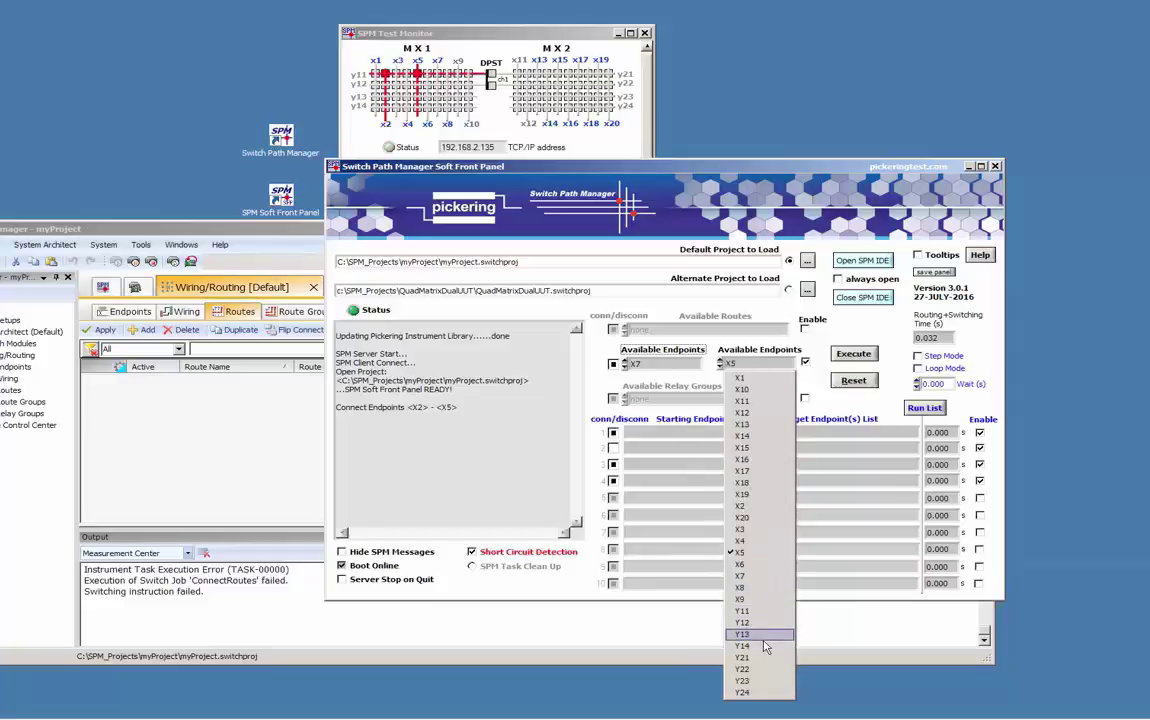
left_click(741, 447)
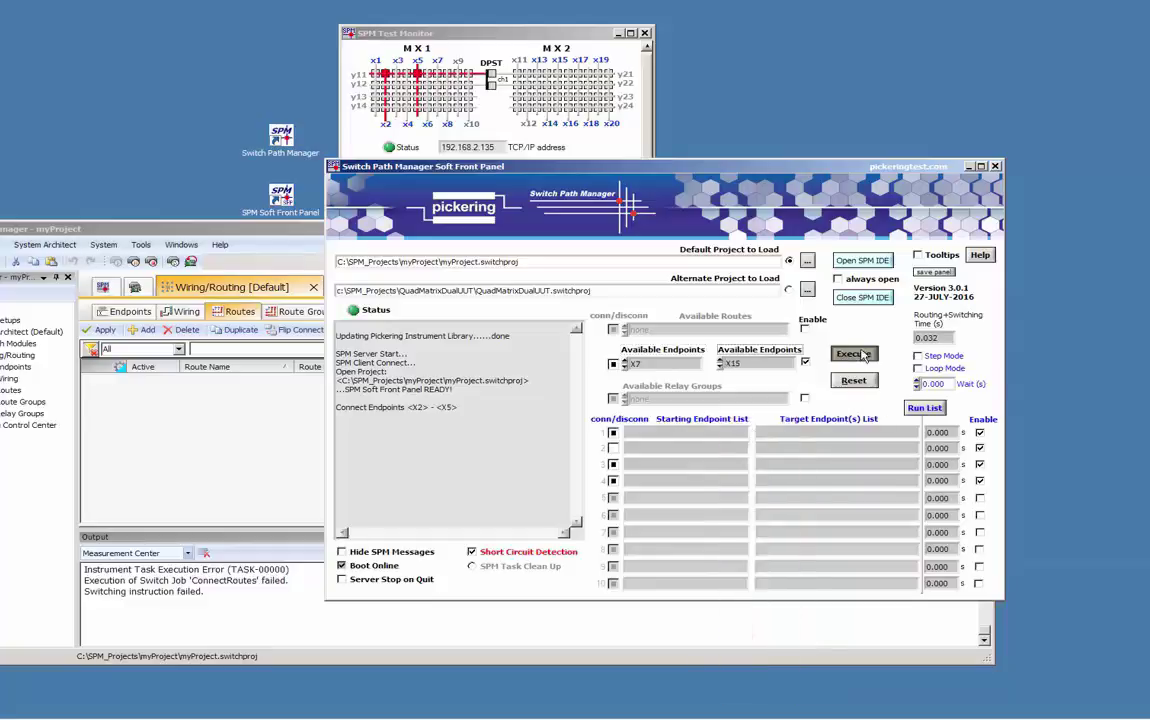
left_click(862, 355)
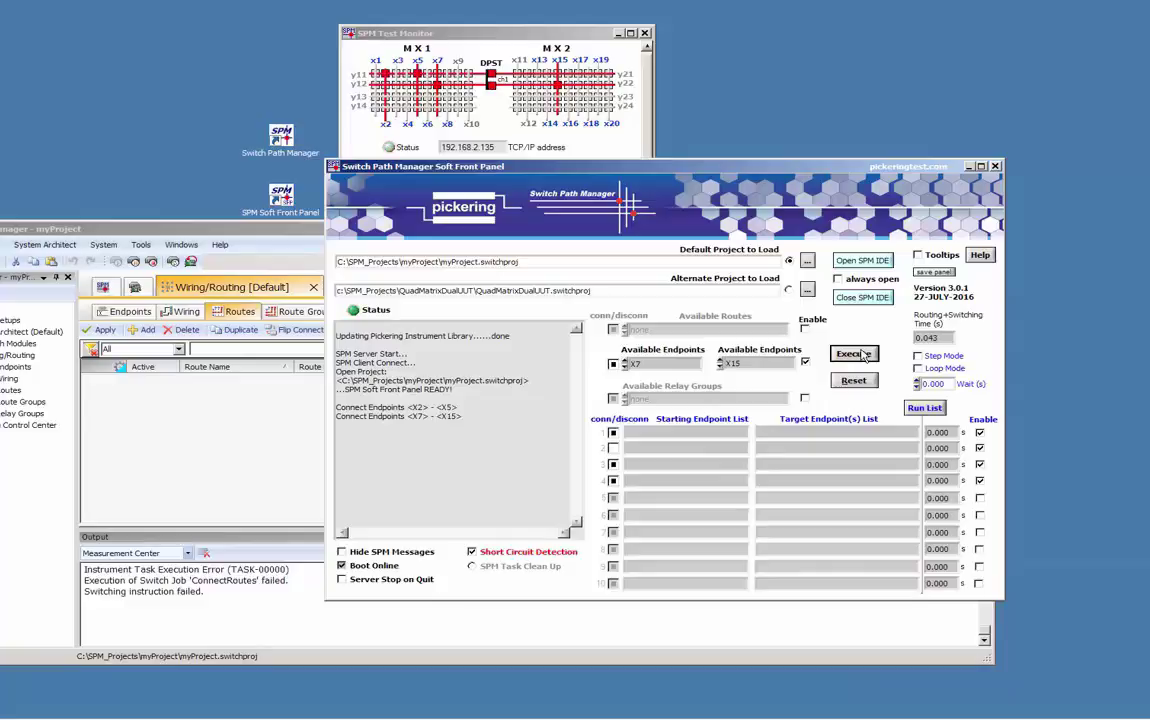
Reset all connections and run the list with a first entry connecting y13 to y23
left_click(855, 381)
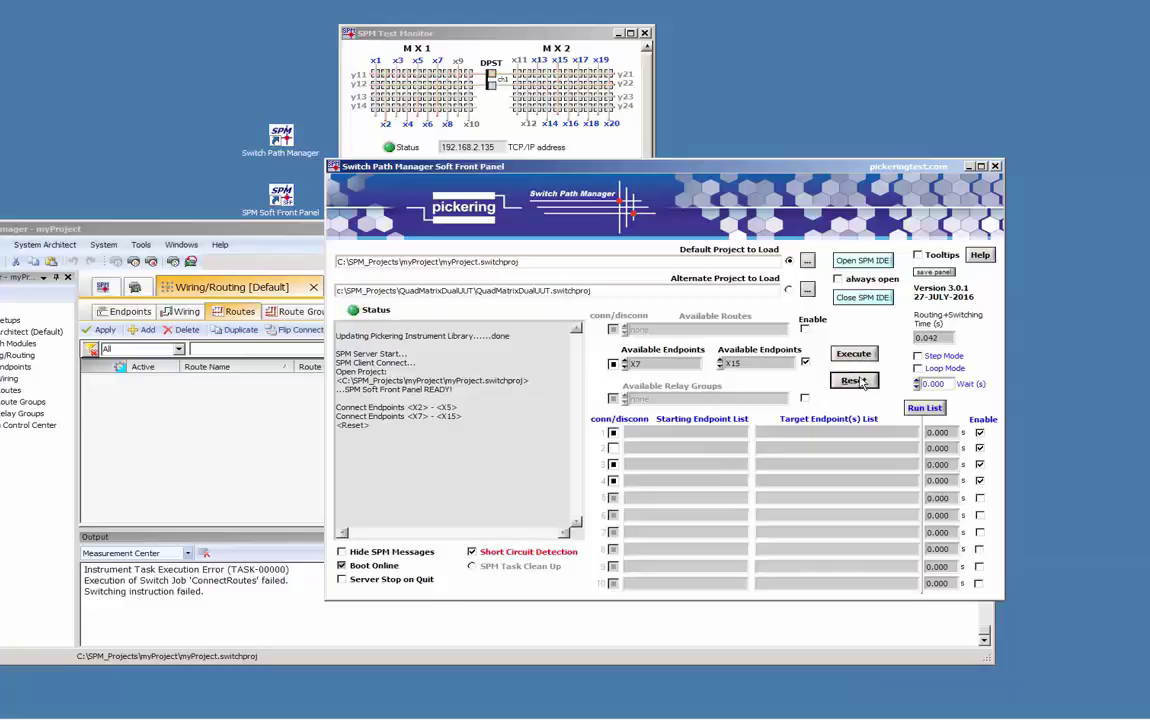
left_click(645, 432)
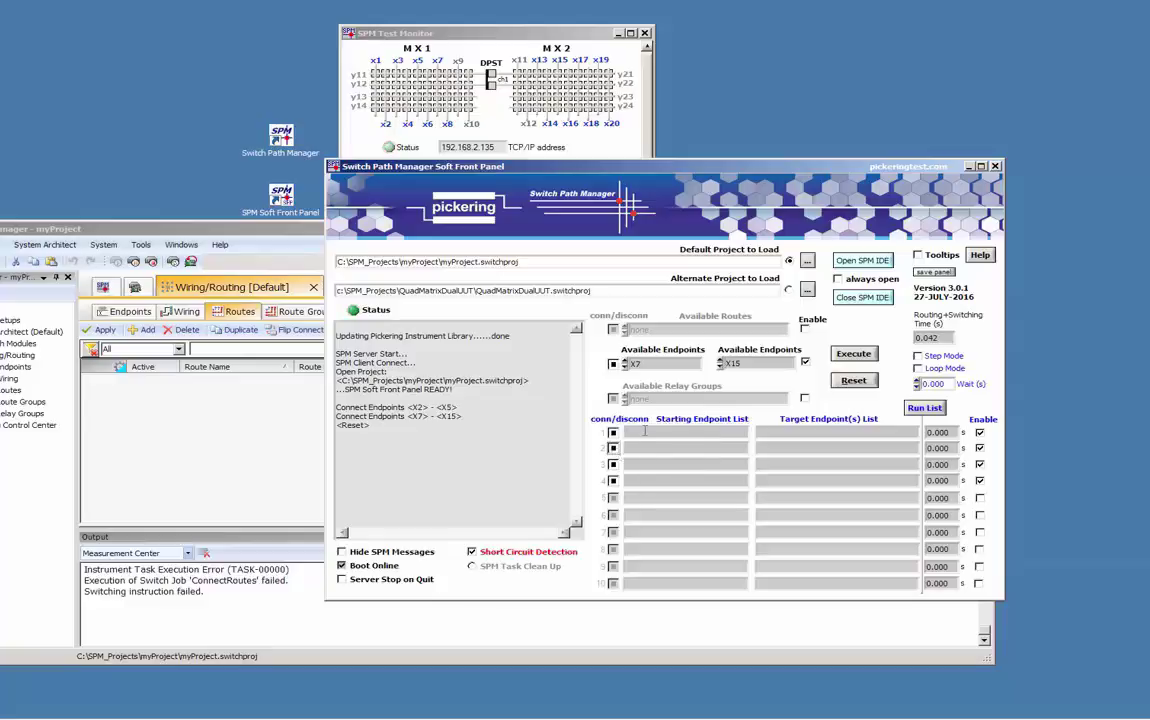
type("y13")
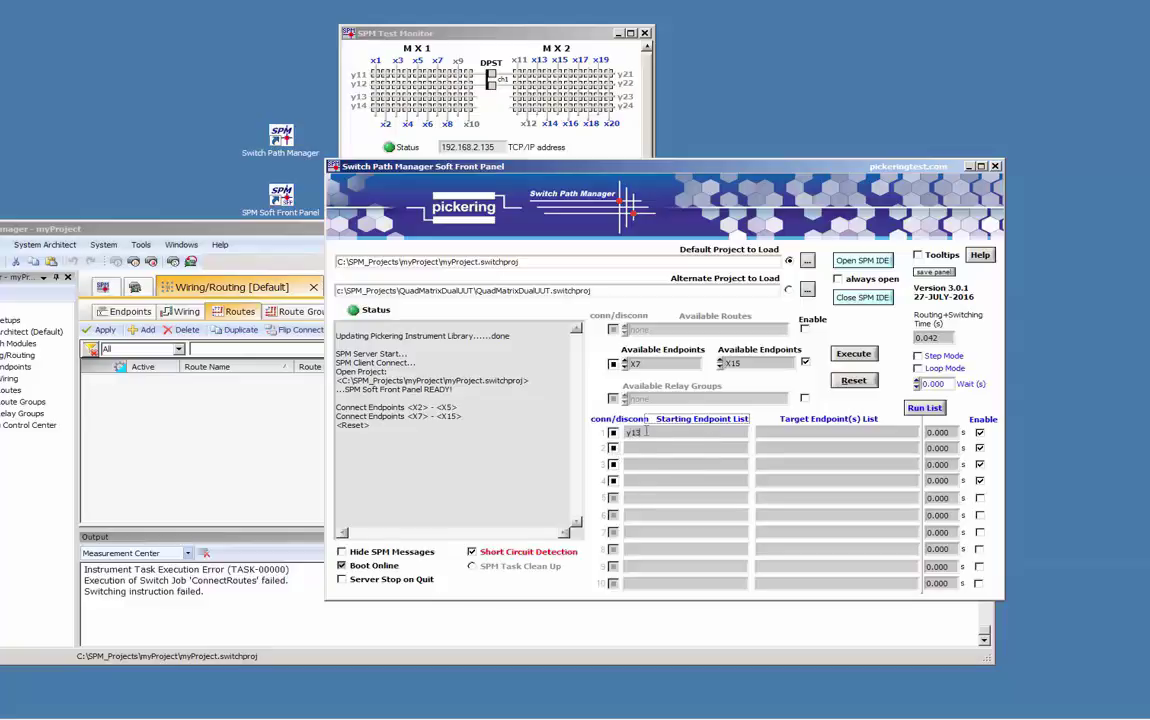
left_click(767, 433)
type("y23")
left_click(917, 410)
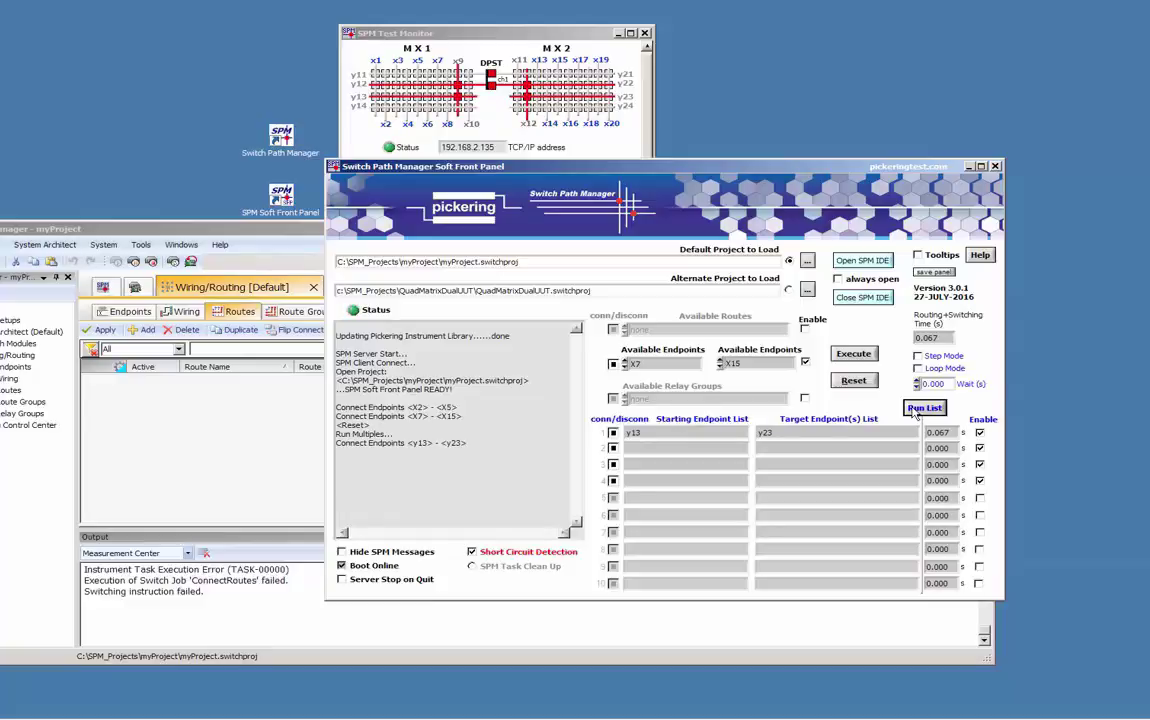
Add a second list entry connecting x1 to x20 and run the list
left_click(708, 450)
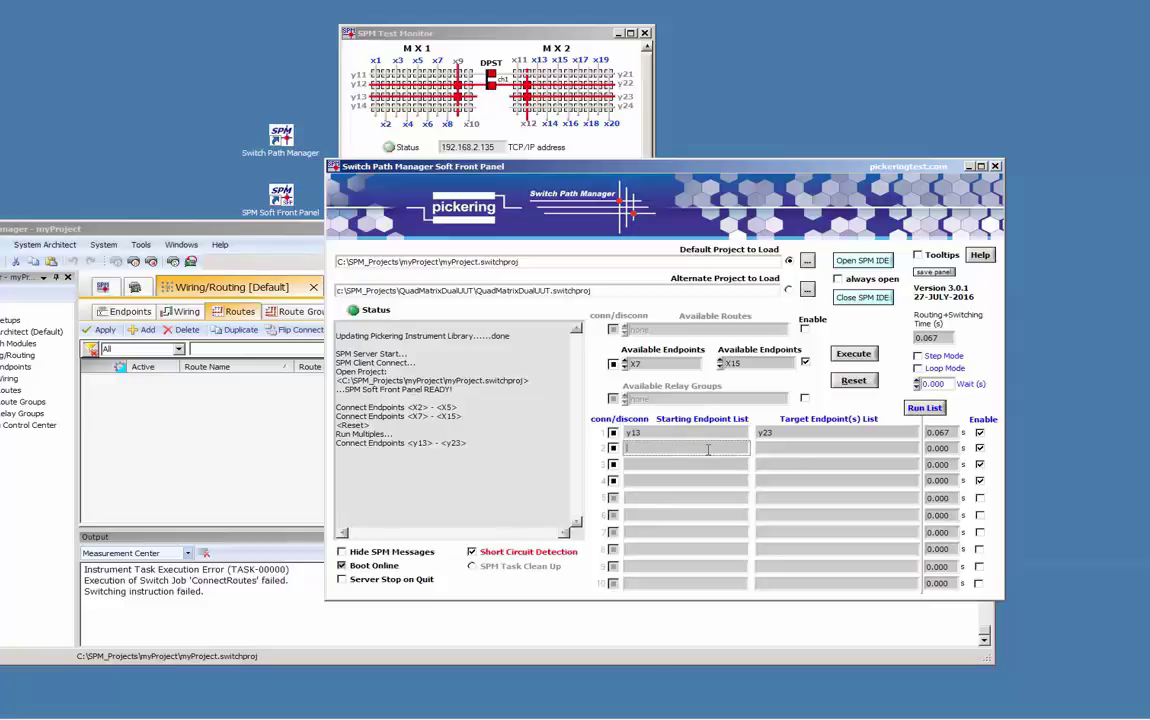
type("x1")
left_click(791, 449)
type("x20")
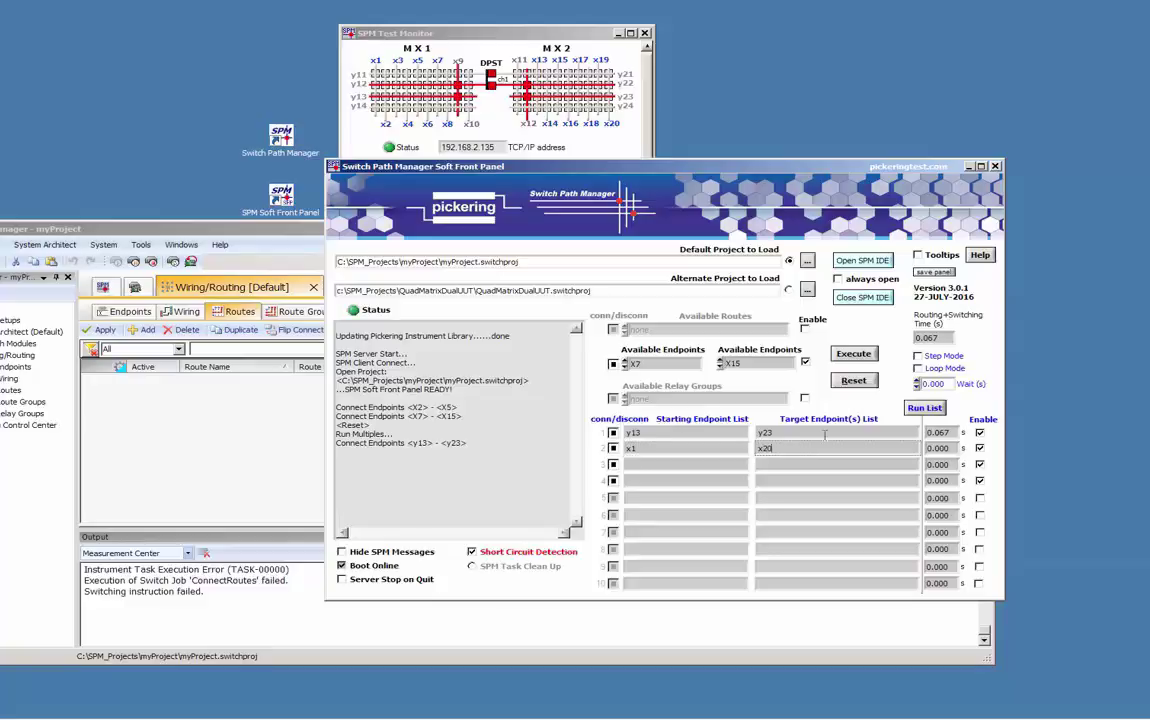
left_click(924, 408)
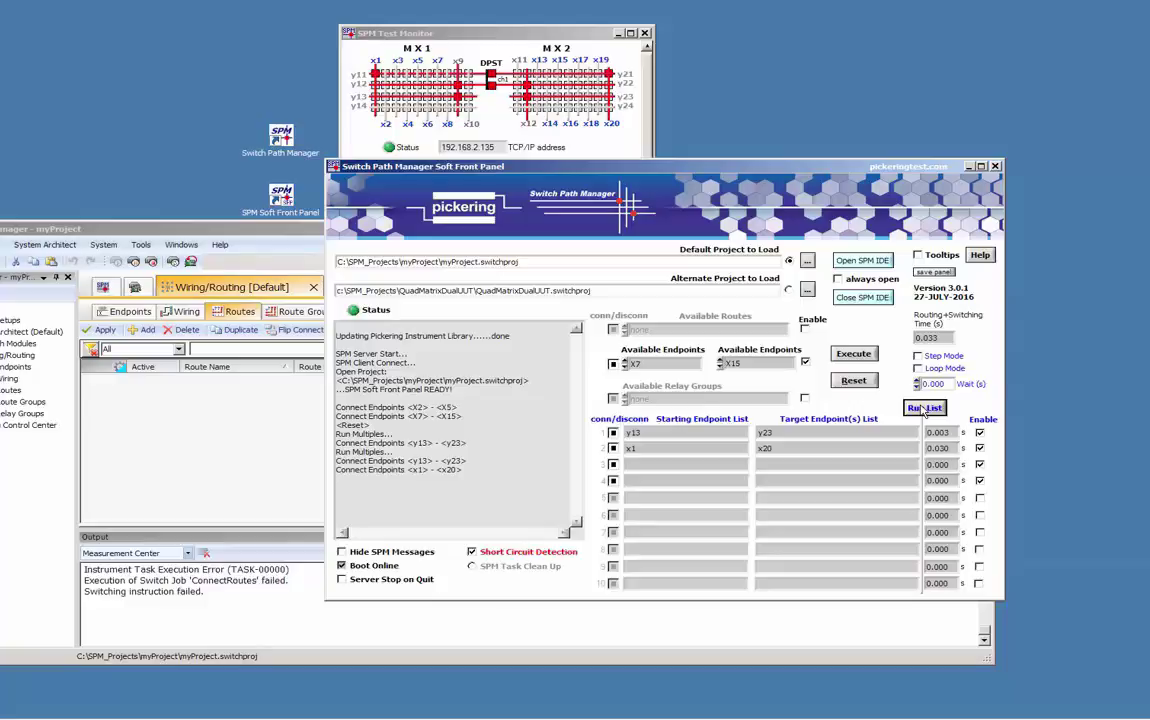
Add a third list entry from x5 to x19 and try to run the list
left_click(696, 462)
type("x5")
left_click(766, 463)
type("x19")
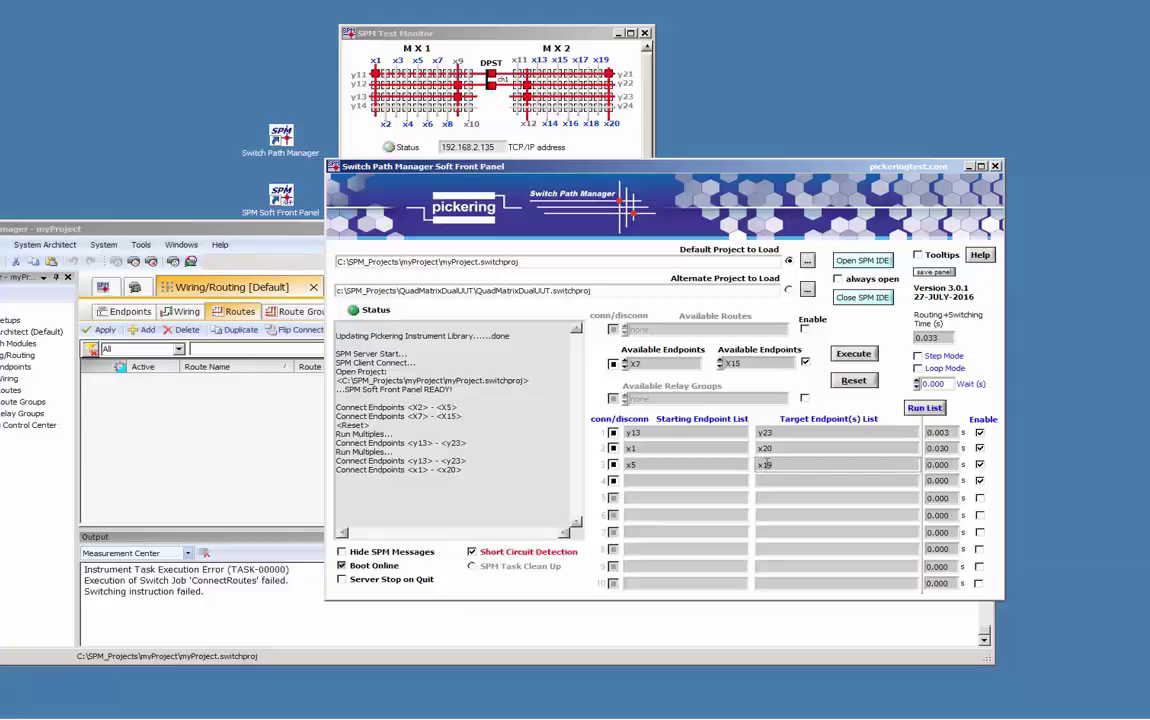
left_click(918, 410)
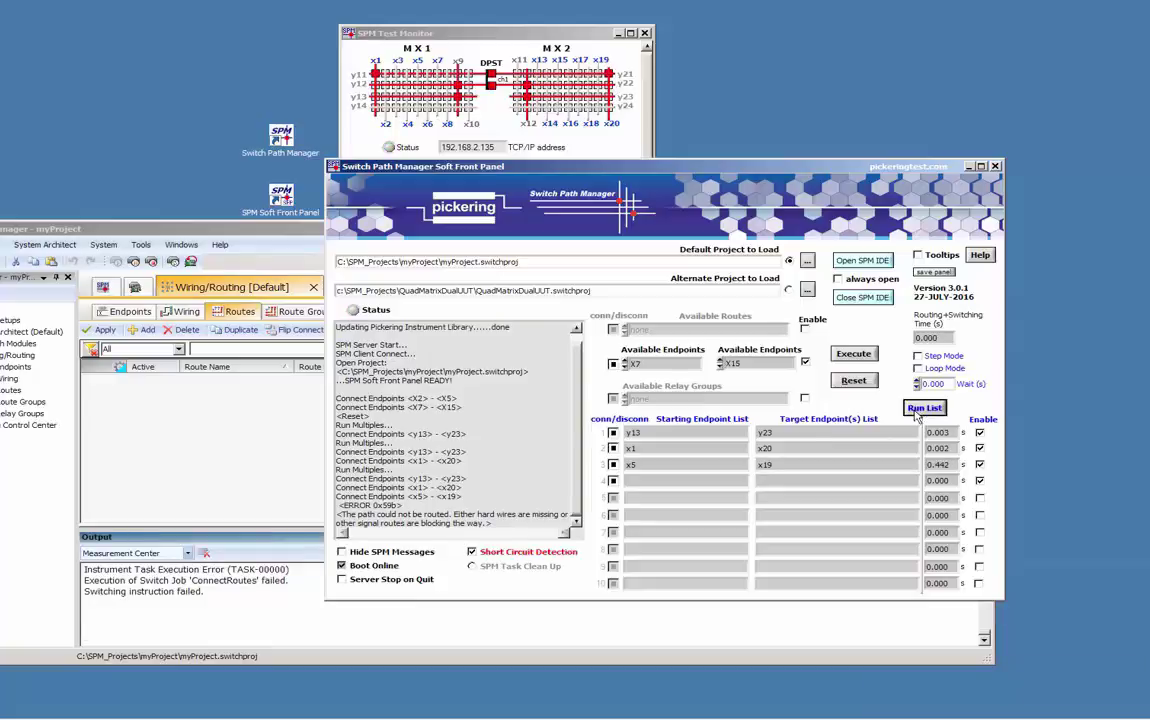
Set the x1 to x20 entry to disconnect and rerun the list
left_click(615, 450)
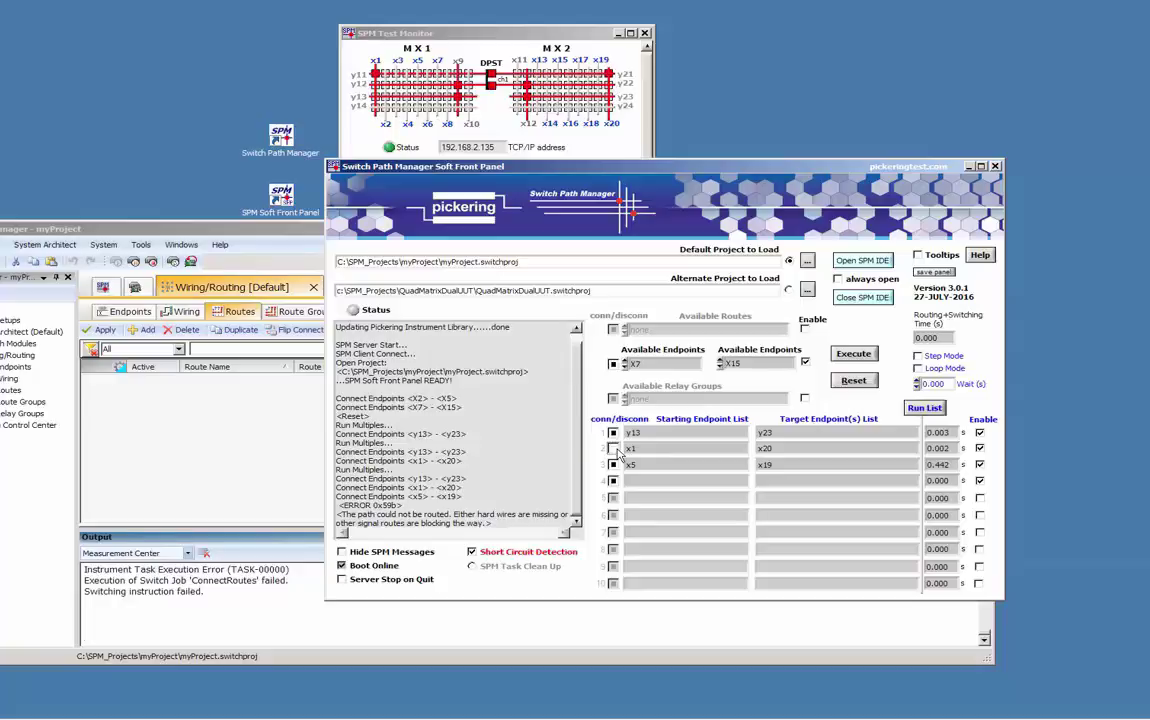
left_click(912, 413)
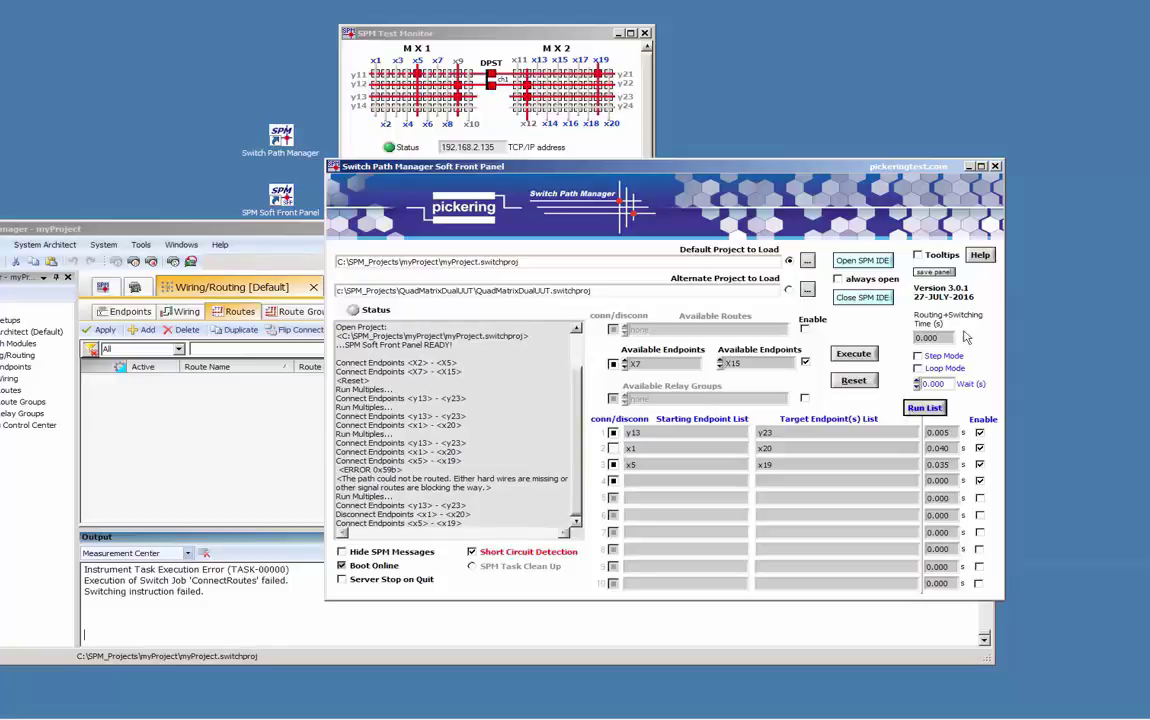
left_click(909, 130)
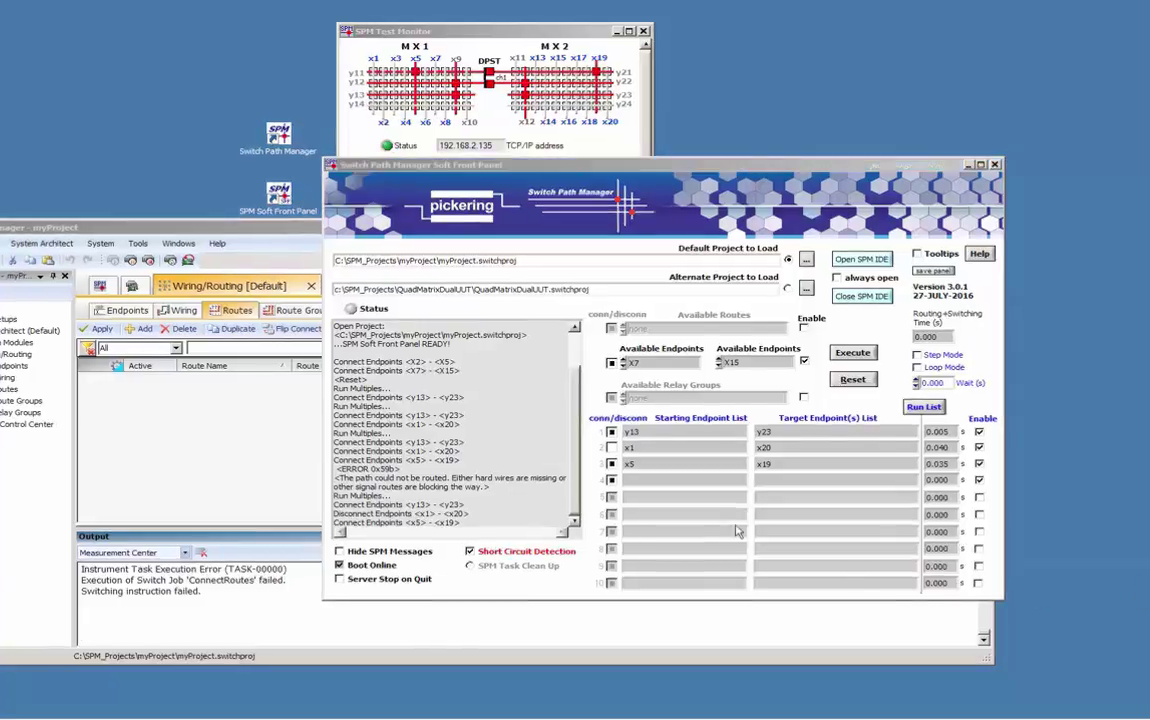
Add x17, x18 and x20 to the third entry's targets, and run the list with the second entry disabled
left_click(827, 463)
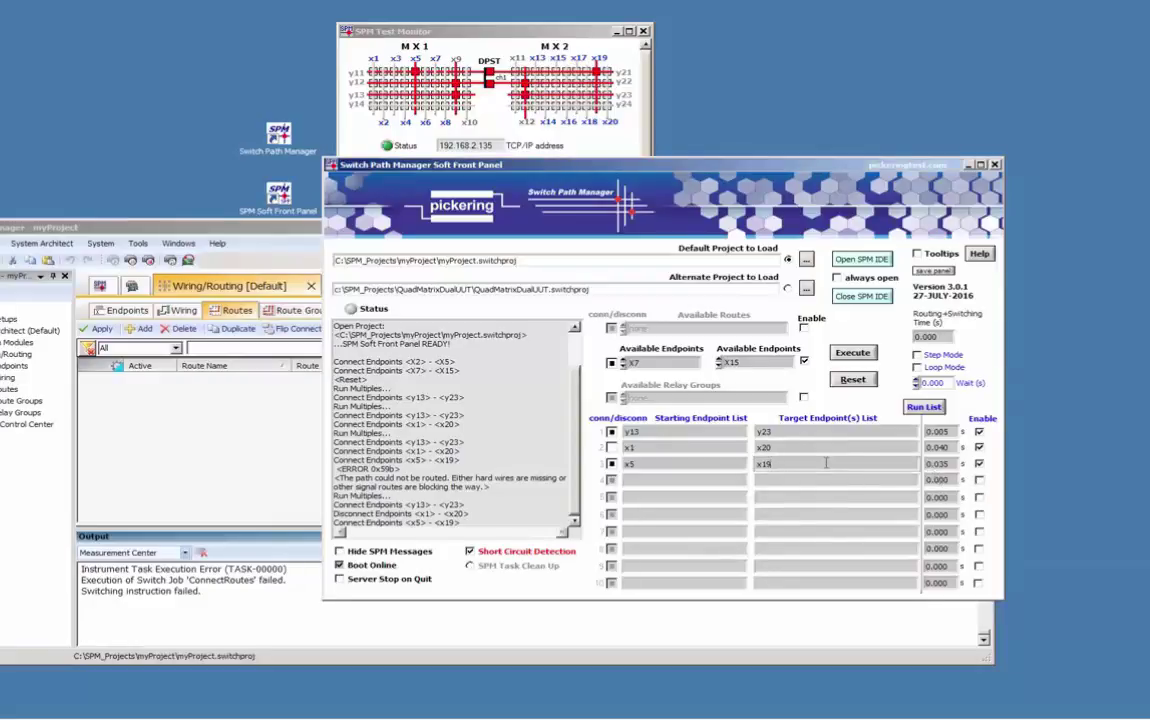
type(", x17")
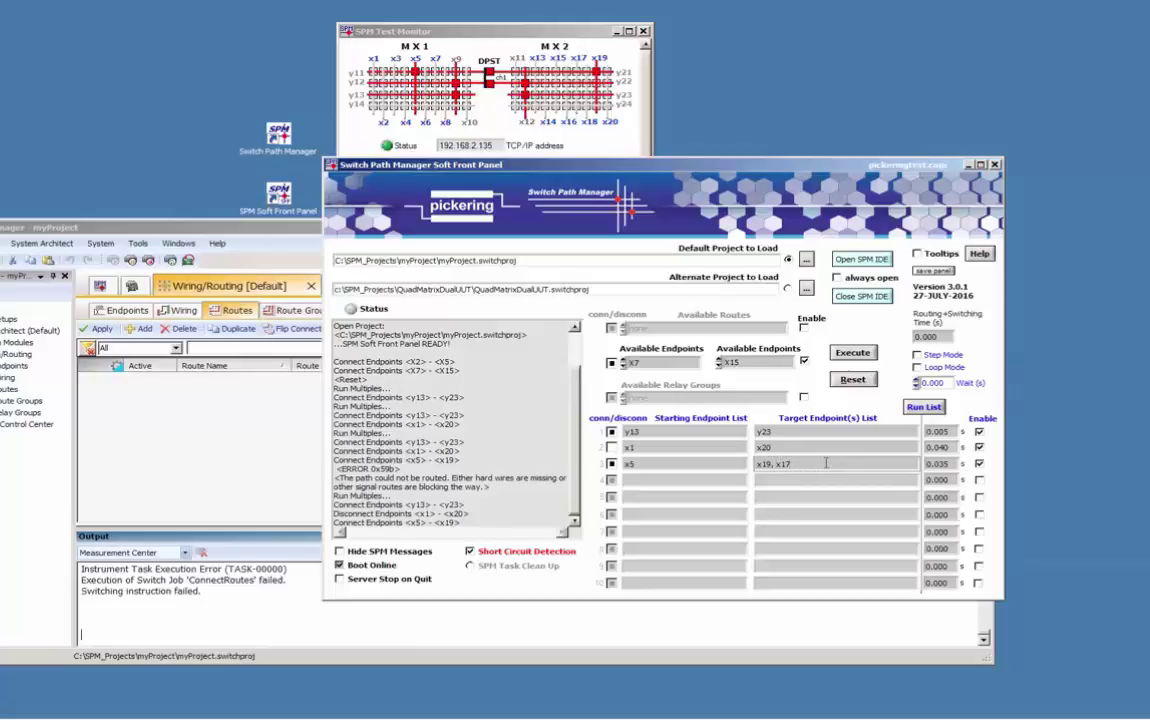
type(", x18, x20")
left_click(979, 448)
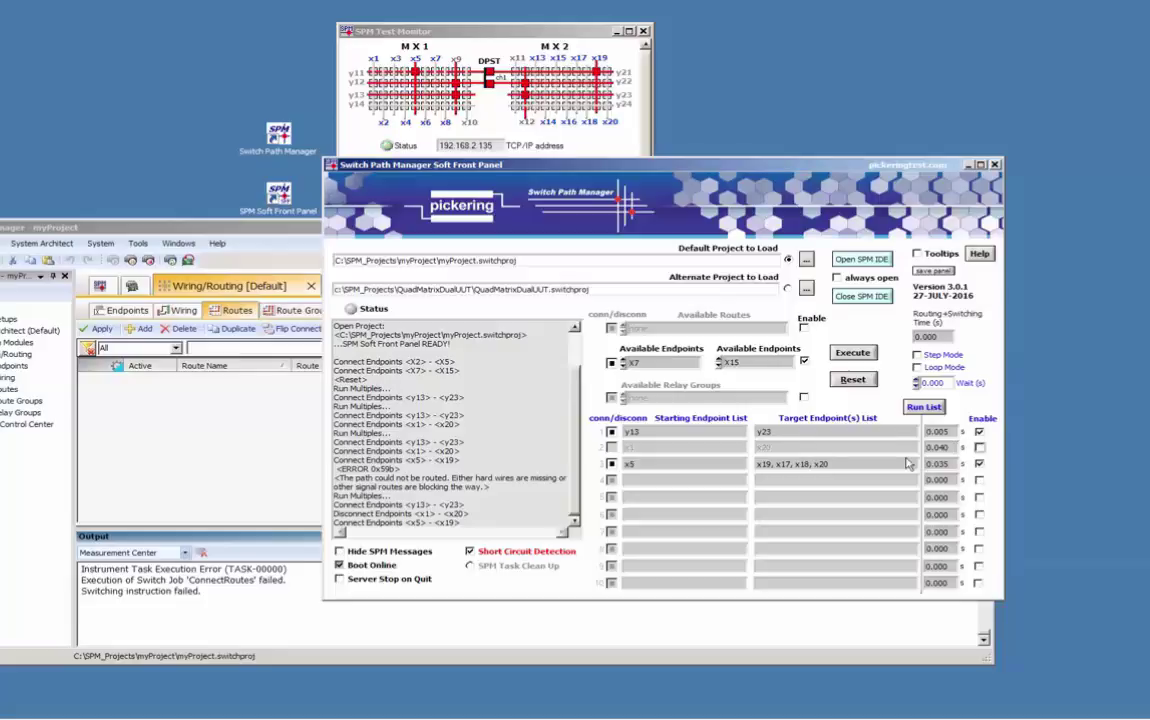
left_click(924, 409)
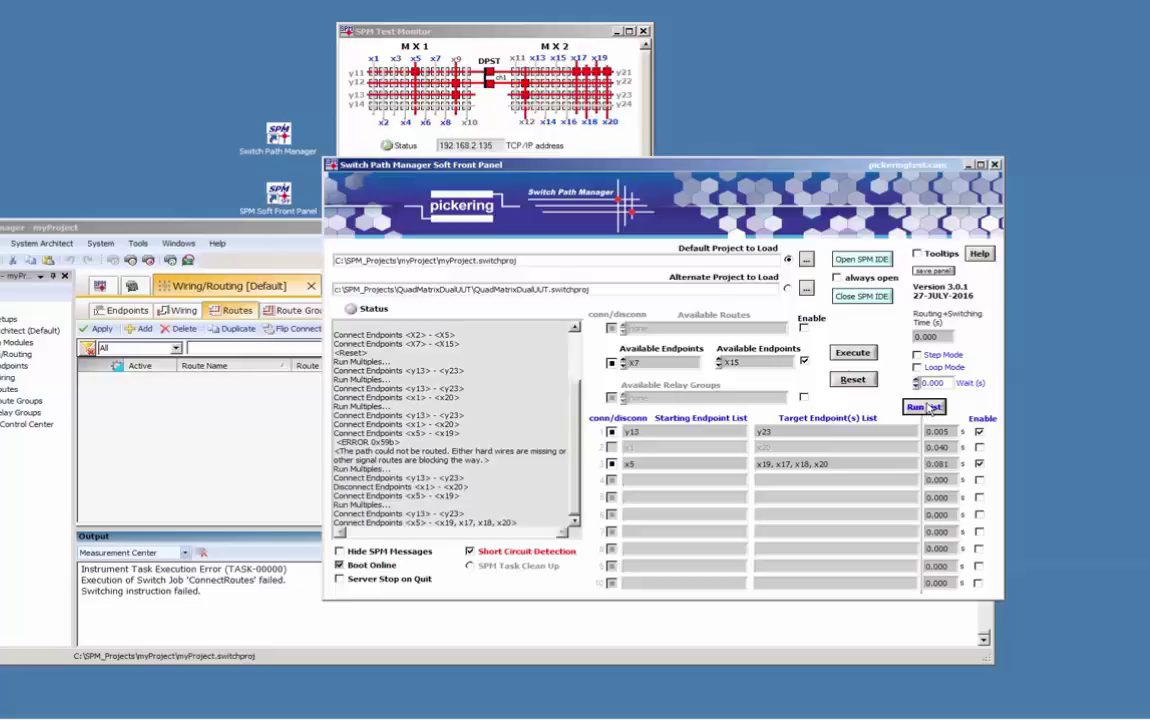
left_click(928, 407)
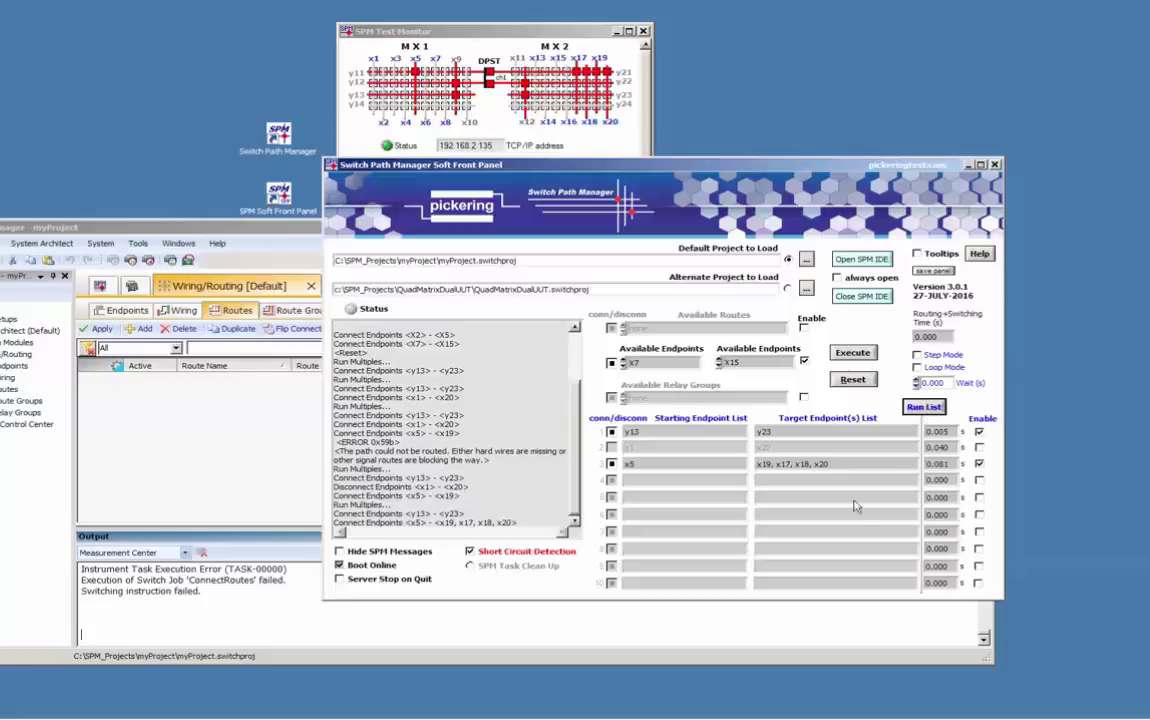
Set the third entry to disconnect, reduce its targets to x19 and run the list
left_click(611, 465)
left_click(843, 465)
key("BackSpace")
key("BackSpace")
key("BackSpace")
key("BackSpace")
key("BackSpace")
key("BackSpace")
key("BackSpace")
key("BackSpace")
key("BackSpace")
key("BackSpace")
key("BackSpace")
key("BackSpace")
key("BackSpace")
key("BackSpace")
key("BackSpace")
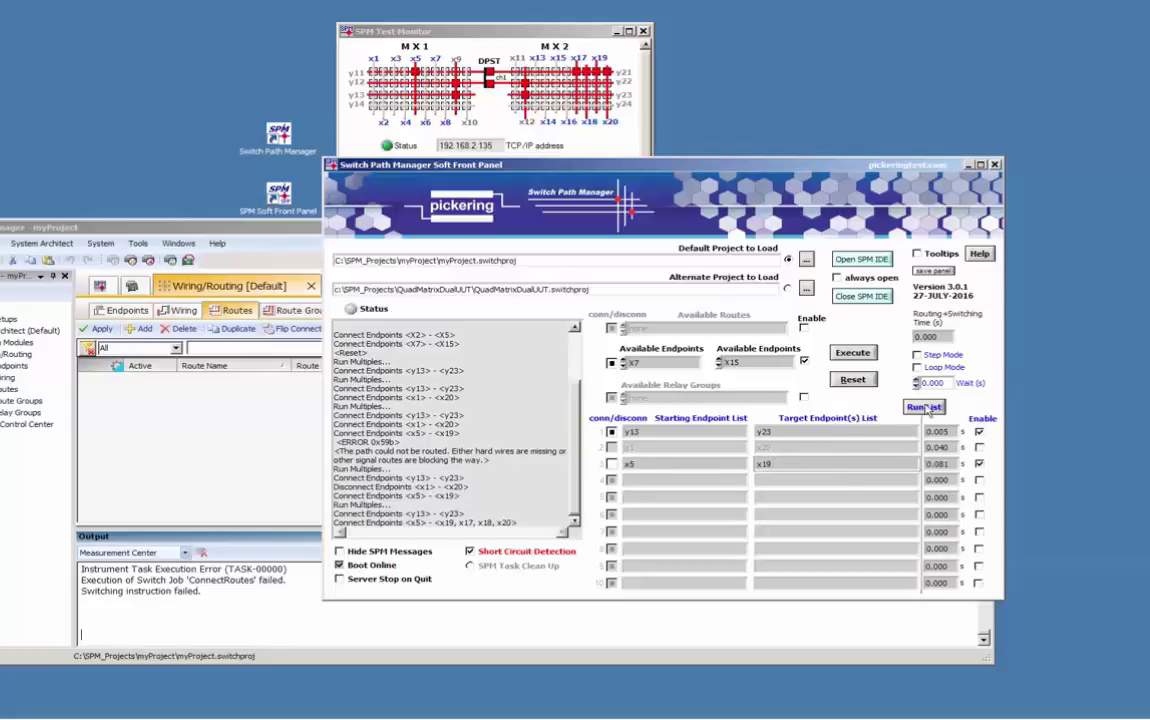
left_click(924, 407)
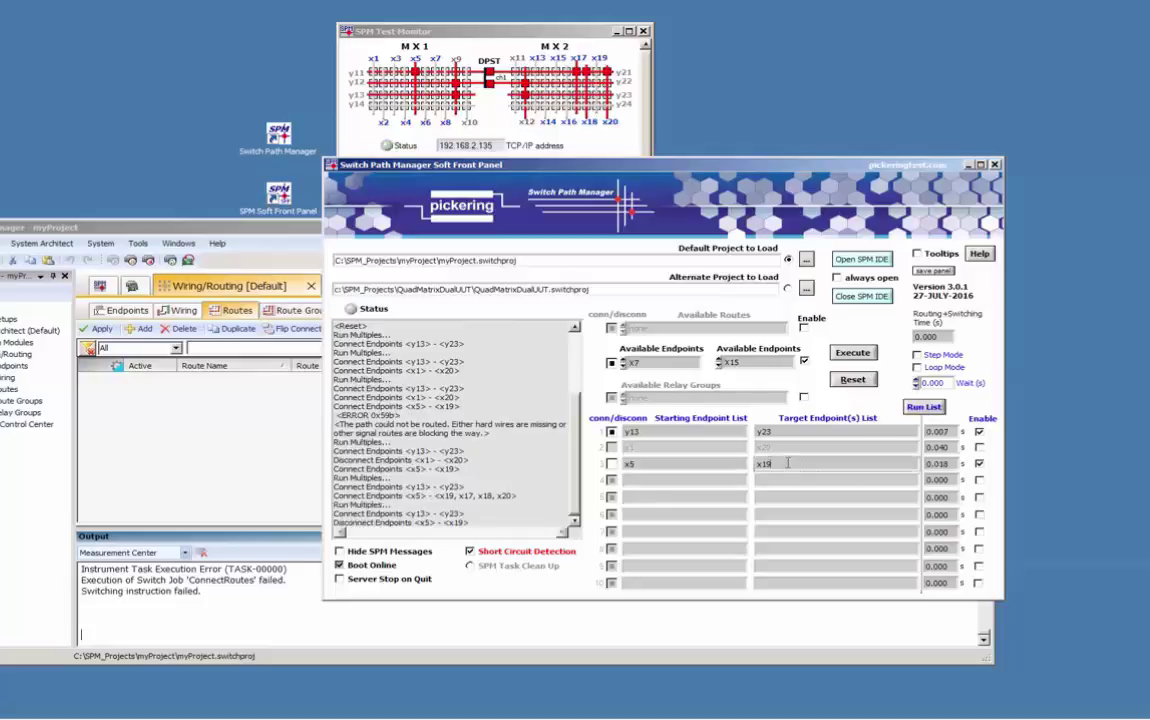
Change the third entry's disconnect target to x18 and run the list
type("8")
left_click(930, 412)
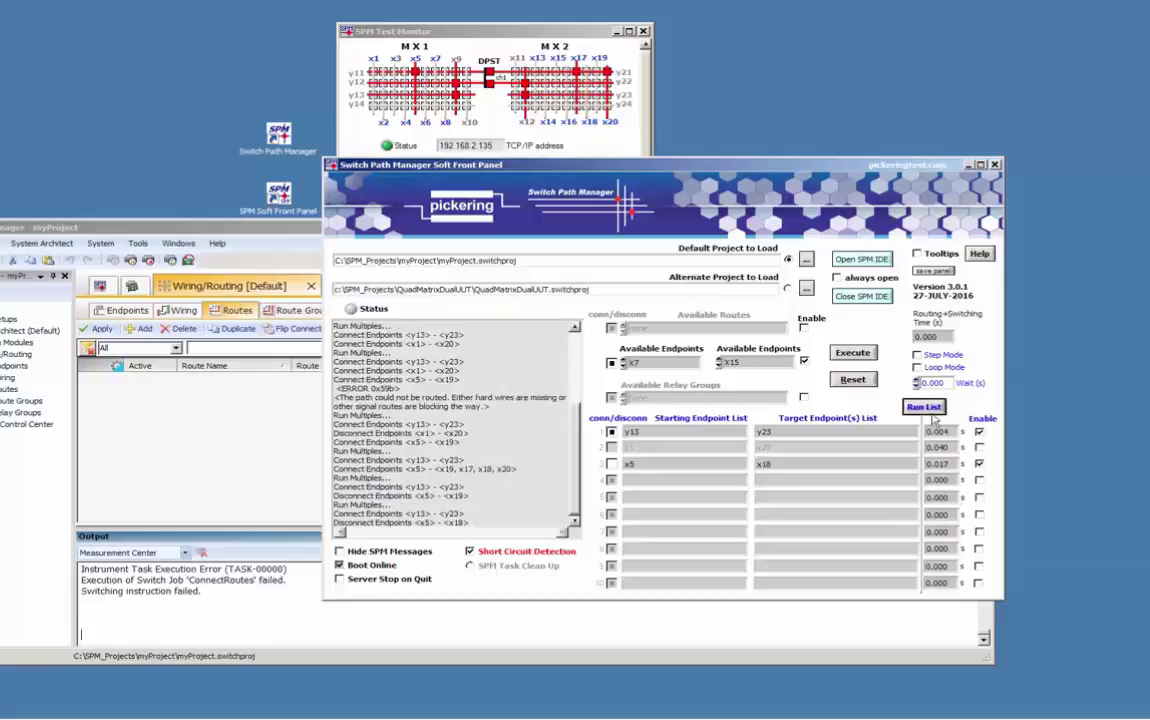